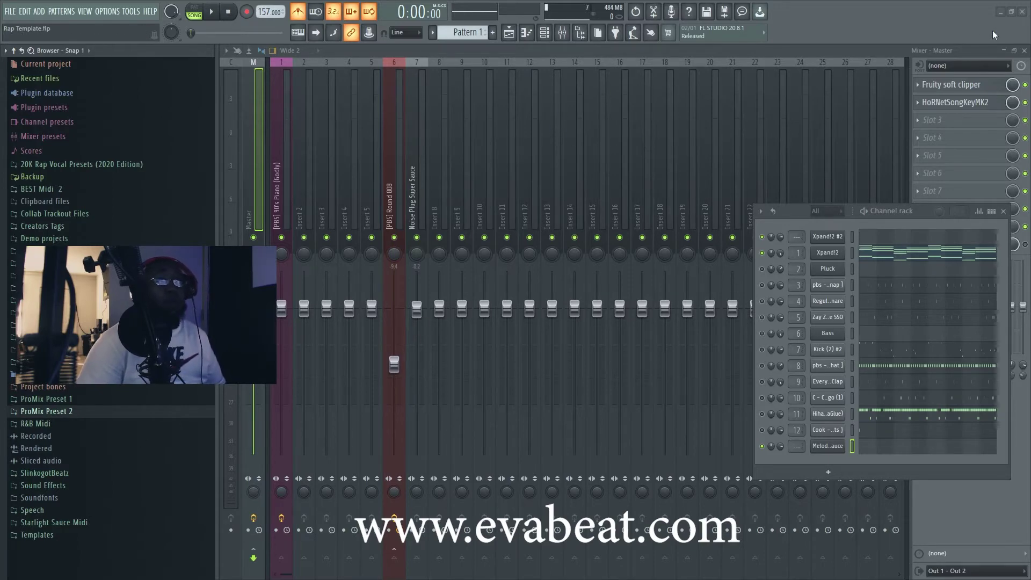
Bring up Chrome on evabeat.com's Melody Sauce product page.
{"action": "left_click", "coordinate": [1000, 11]}
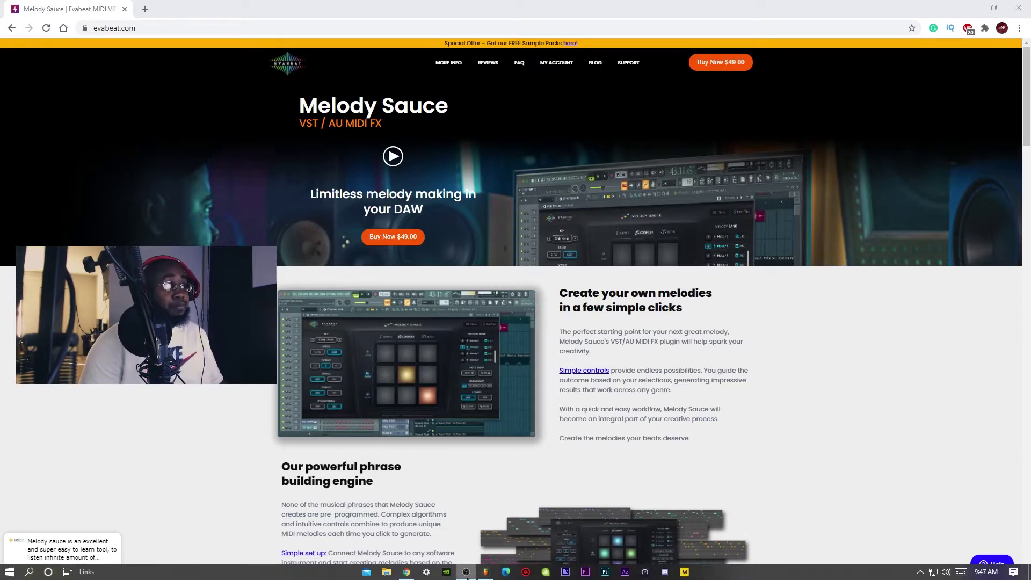
Return to the FL Studio beat project, briefly open Melody Sauce, and preview the beat.
{"action": "left_click", "coordinate": [486, 572]}
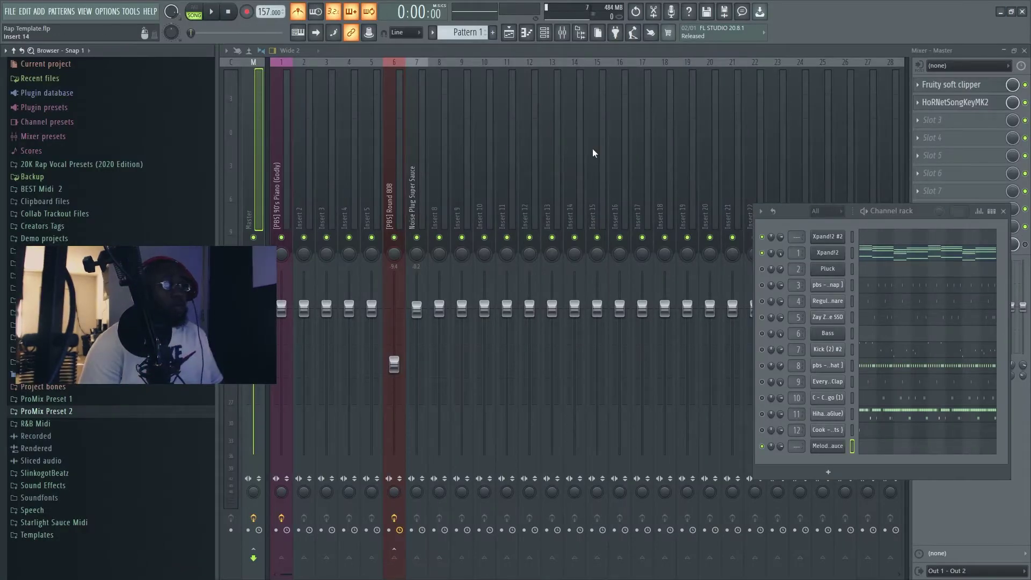
{"action": "left_click", "coordinate": [828, 446]}
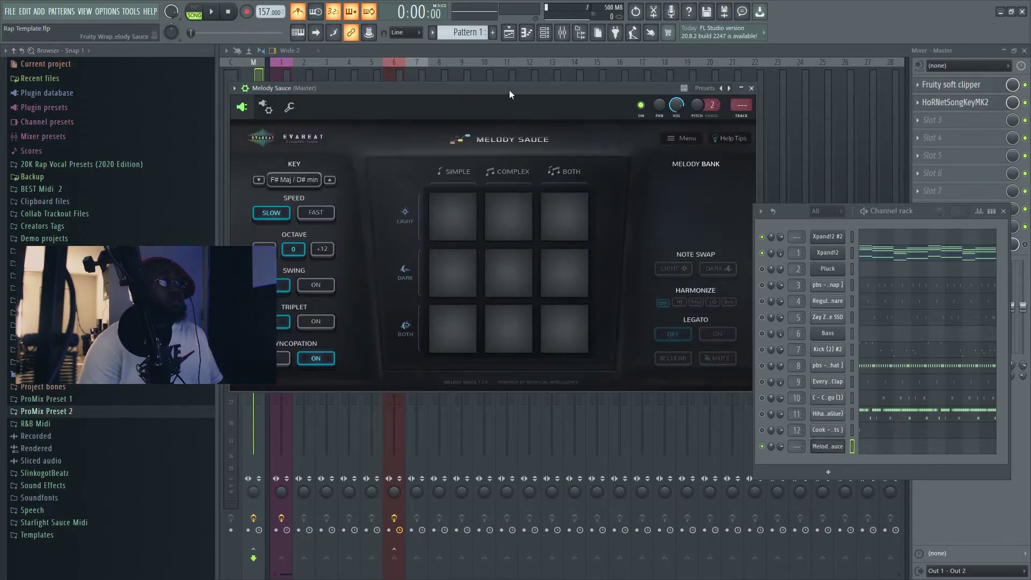
{"action": "left_click", "coordinate": [752, 89]}
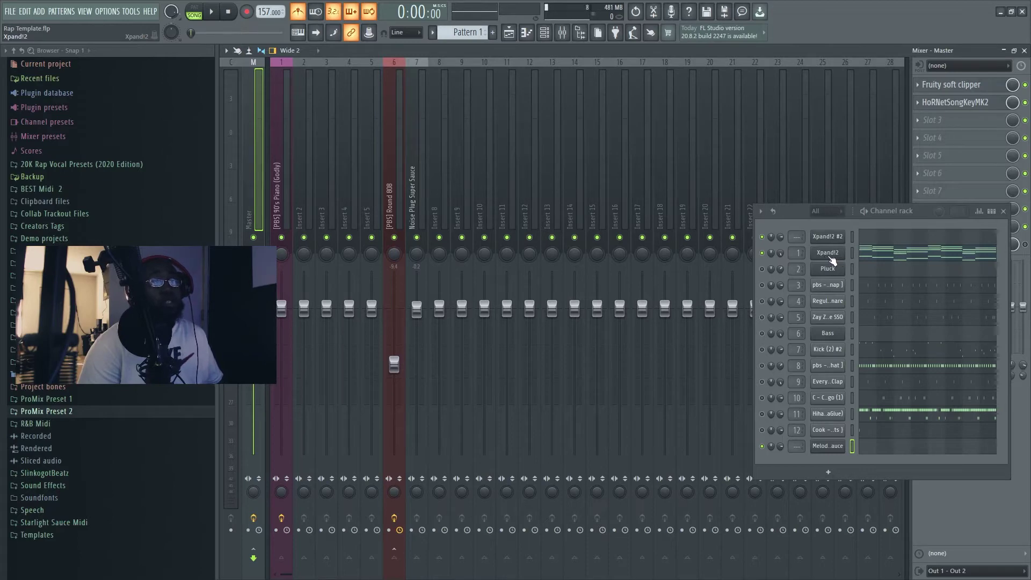
{"action": "key", "text": "space"}
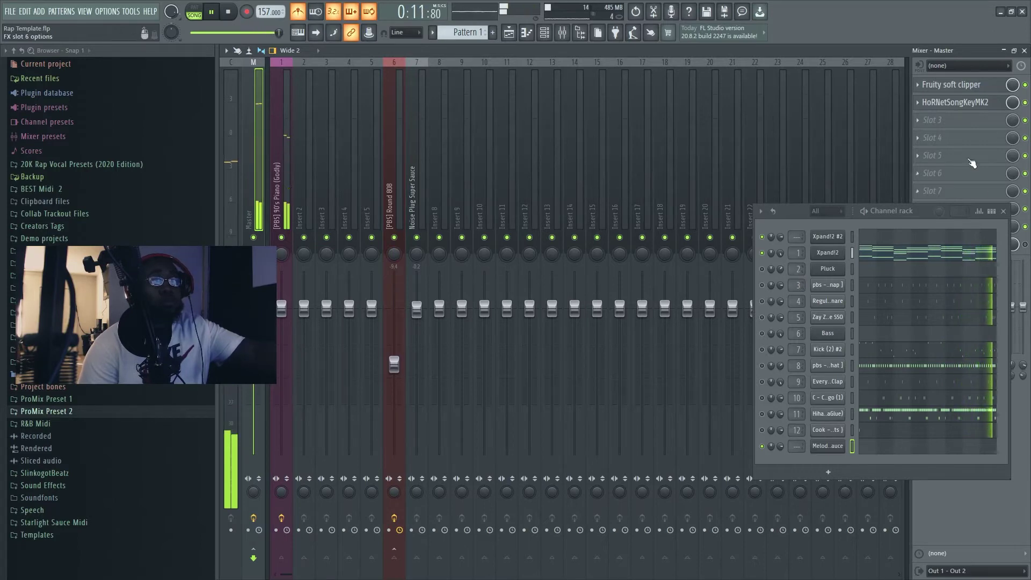
{"action": "key", "text": "space"}
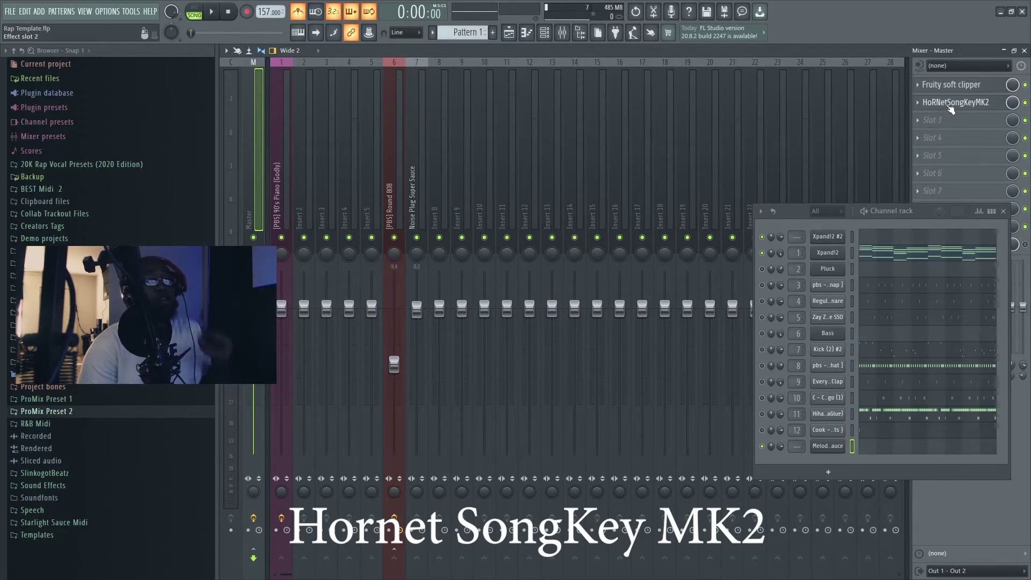
Open HoRNetSongKeyMK2 on the master and play the beat until it detects F minor.
{"action": "left_click", "coordinate": [949, 105]}
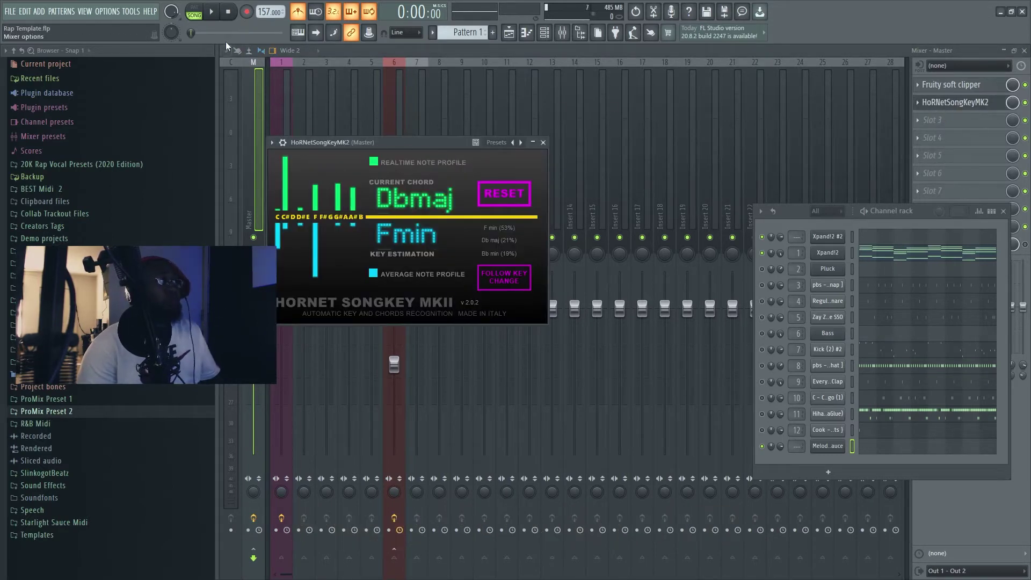
{"action": "key", "text": "space"}
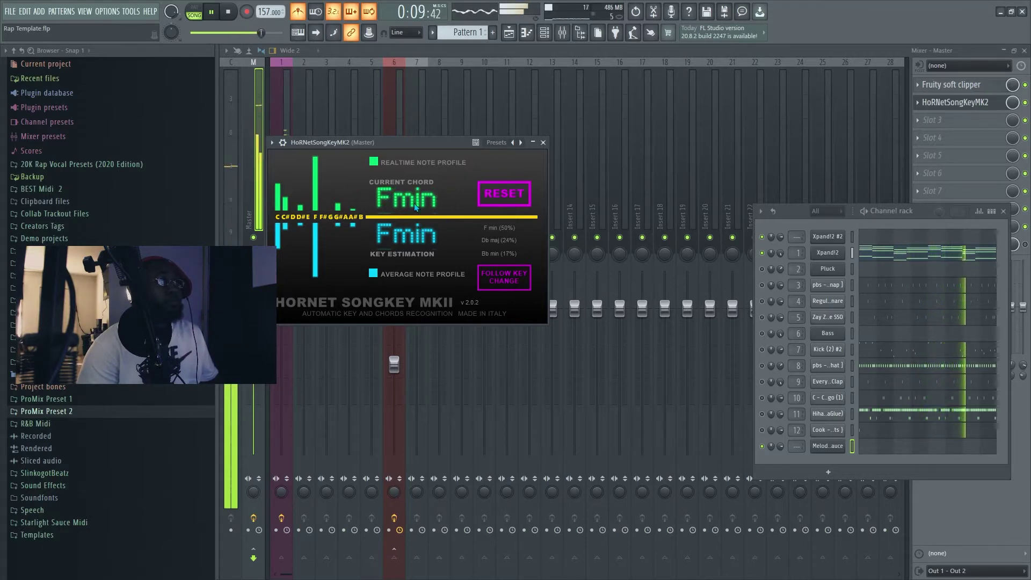
{"action": "key", "text": "space"}
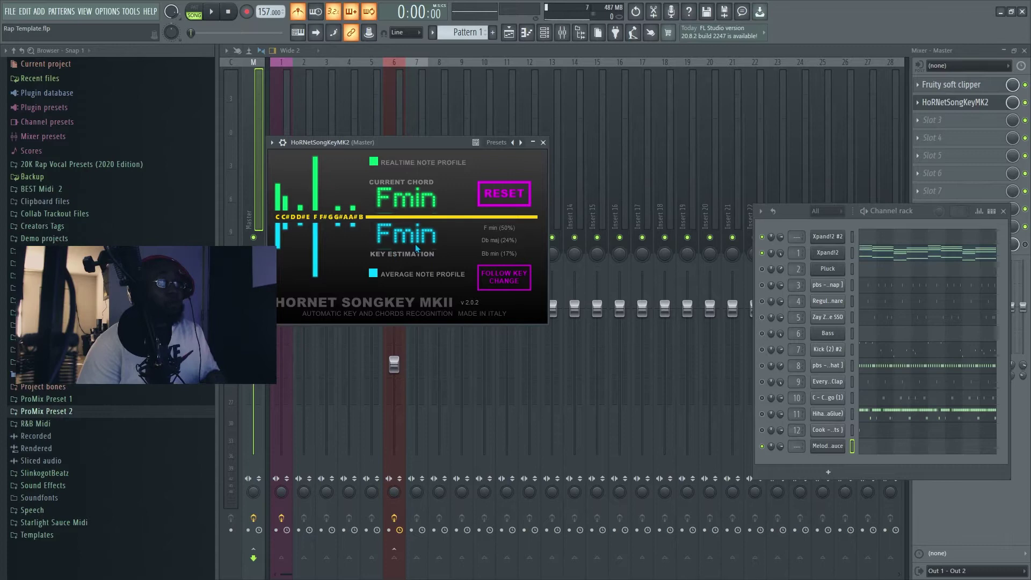
Check that Melody Sauce's MIDI output and Xpand!2 #2's input are both port 3.
{"action": "left_click", "coordinate": [823, 449]}
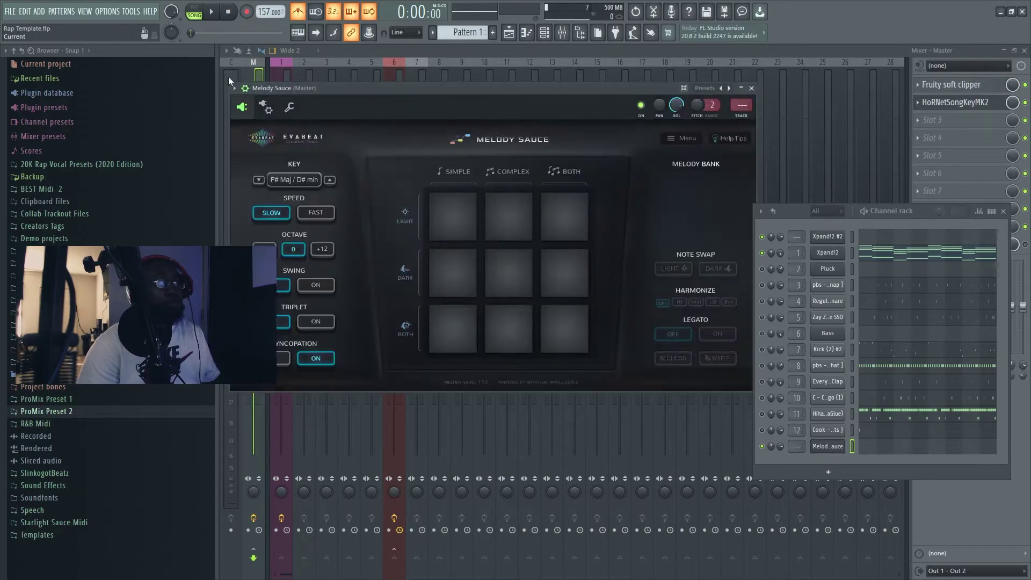
{"action": "left_click", "coordinate": [266, 107]}
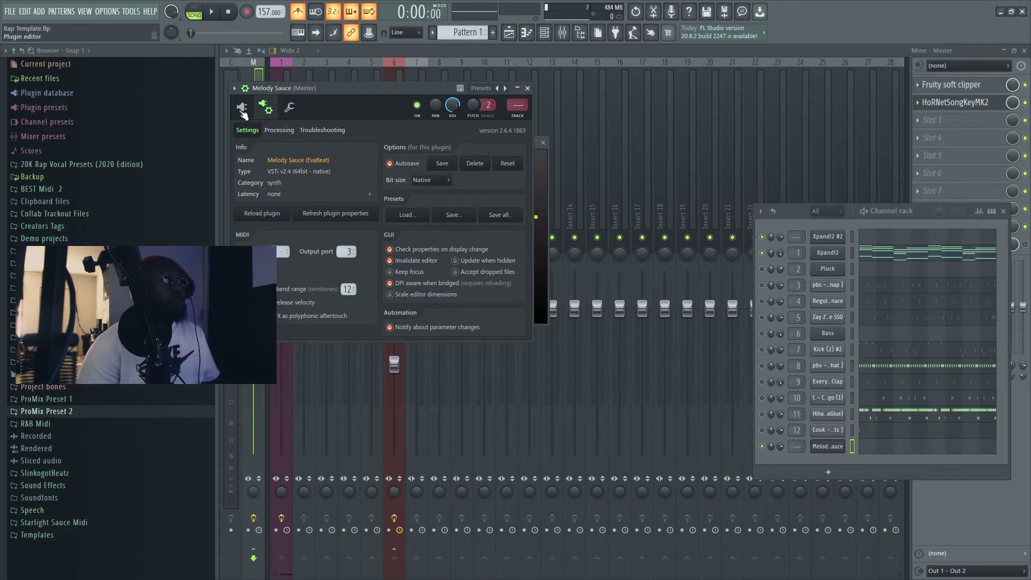
{"action": "left_click", "coordinate": [827, 237]}
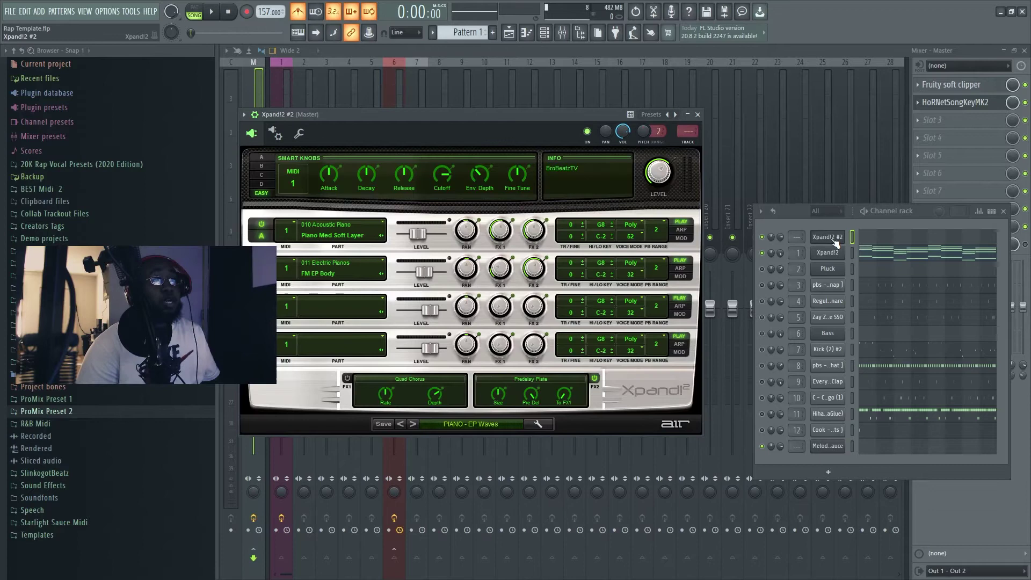
{"action": "left_click", "coordinate": [278, 134]}
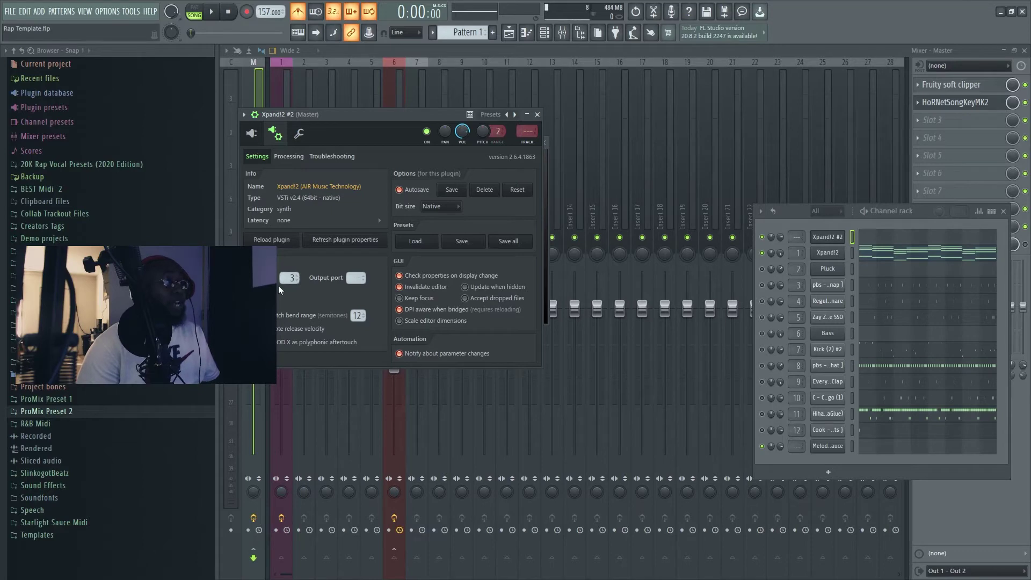
Close the Xpand!2 #2 and SongKey MK2 windows.
{"action": "left_click", "coordinate": [251, 134]}
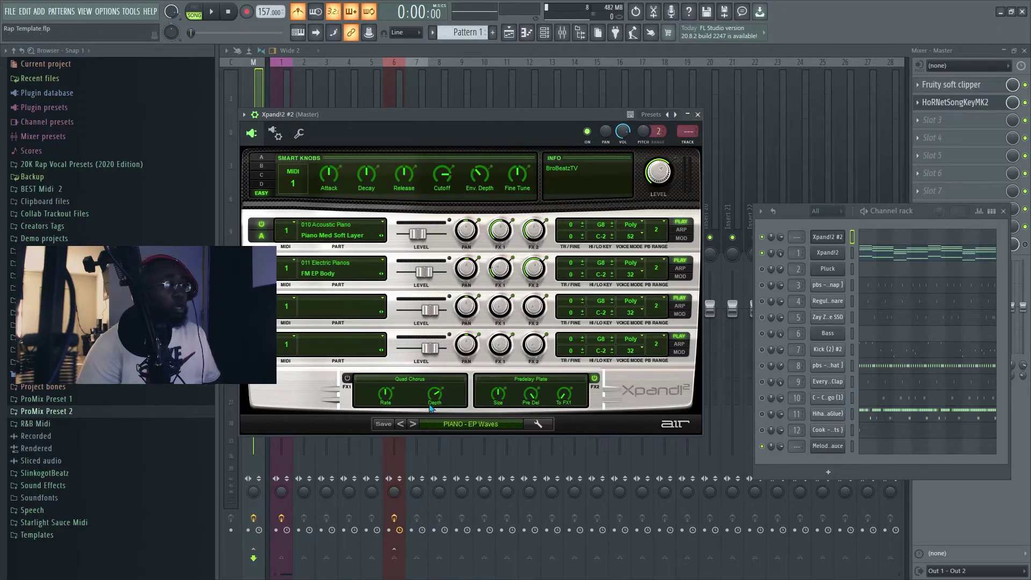
{"action": "left_click", "coordinate": [699, 115]}
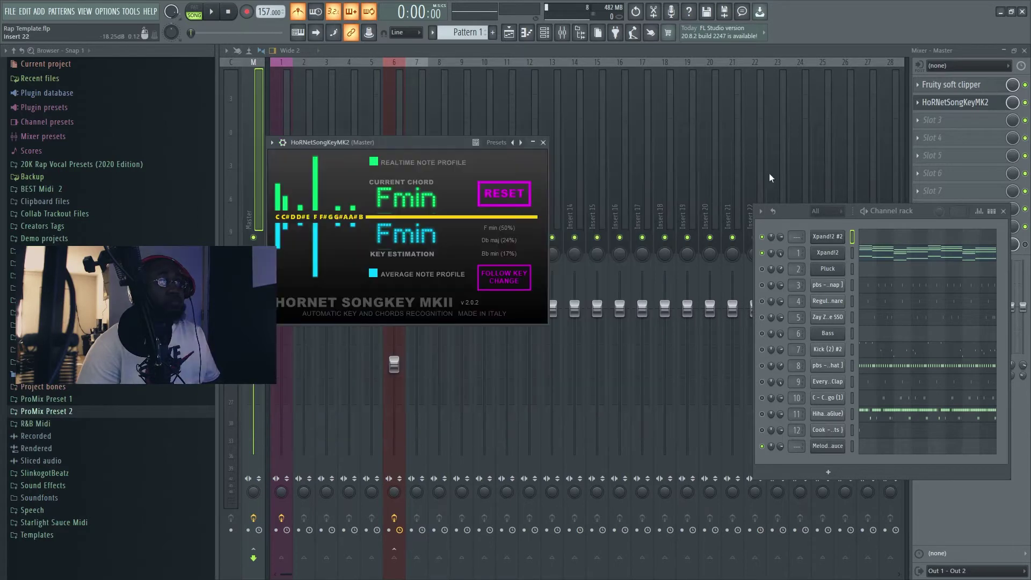
{"action": "left_click", "coordinate": [543, 142]}
Refresh Melody Sauce's plugin properties and set its key to Ab Maj / F min.
{"action": "left_click", "coordinate": [826, 446]}
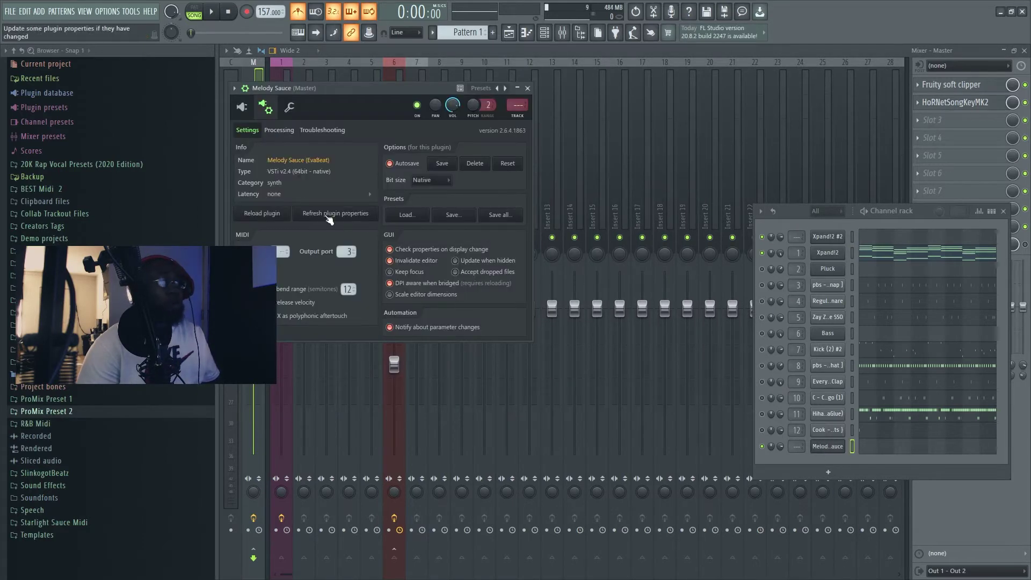
{"action": "left_click", "coordinate": [242, 107]}
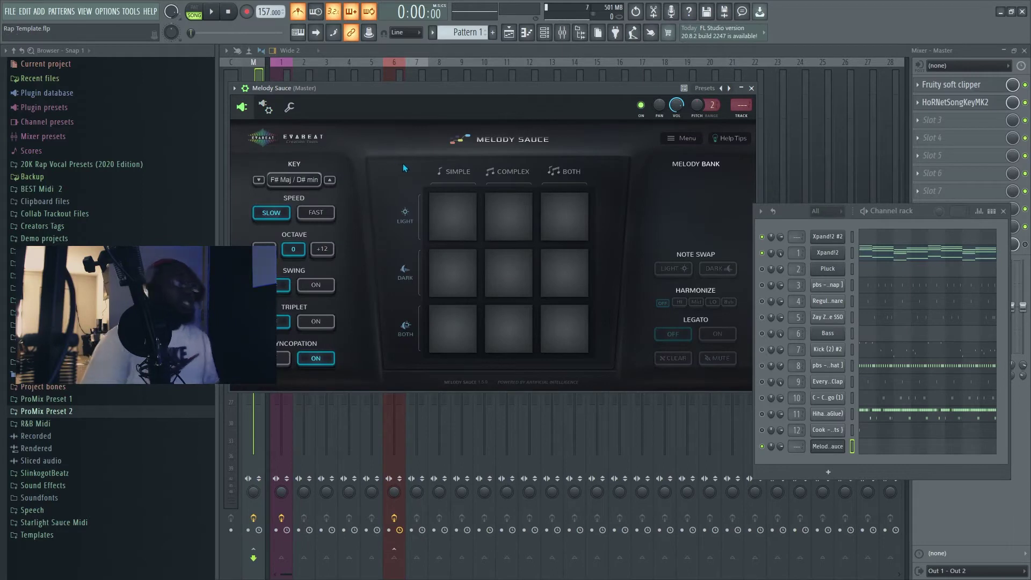
{"action": "left_click", "coordinate": [300, 182]}
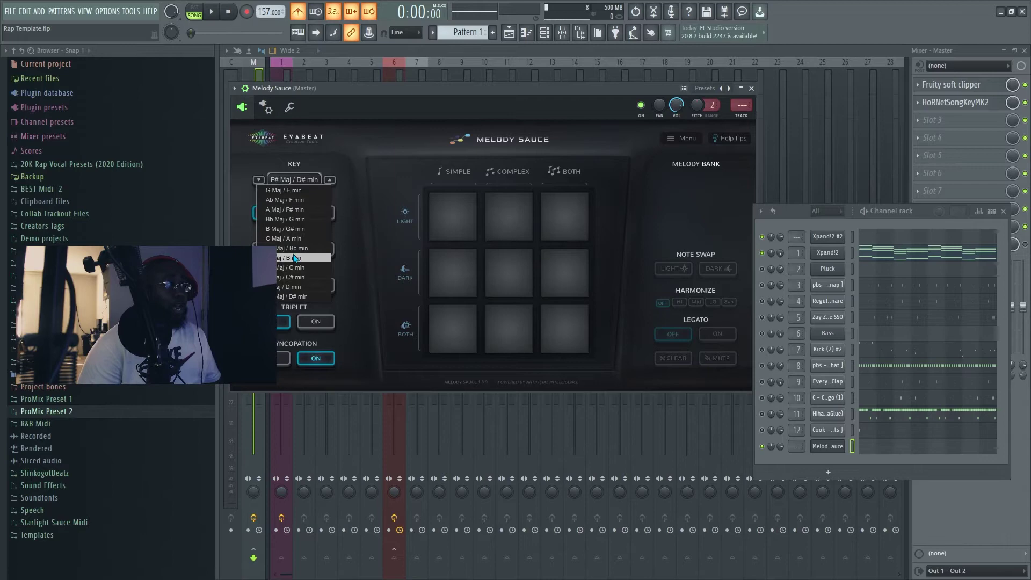
{"action": "left_click", "coordinate": [299, 201]}
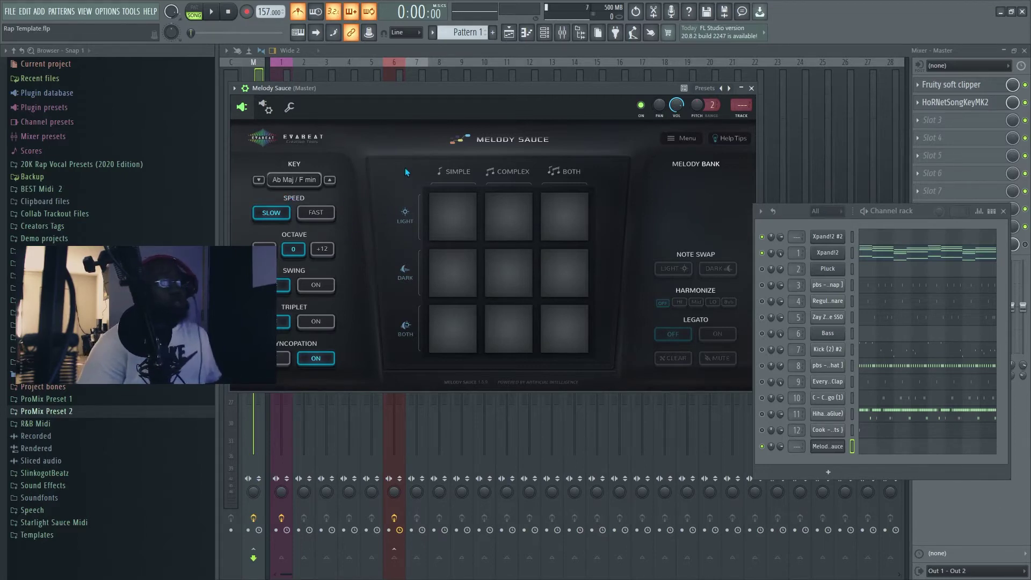
Preview the song, turn Melody Sauce syncopation off, and generate Melody 1 into the bank.
{"action": "left_click", "coordinate": [211, 12]}
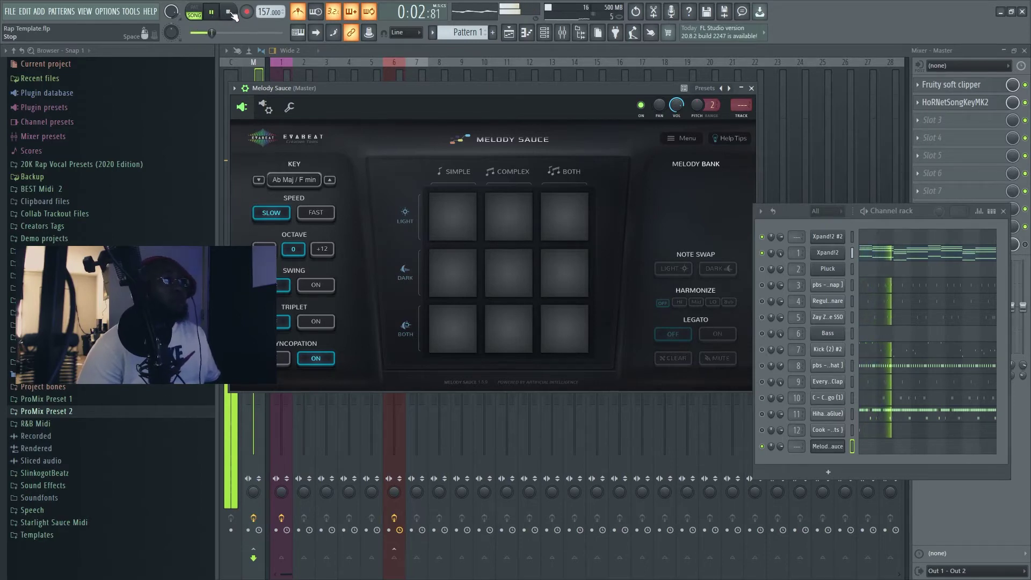
{"action": "left_click", "coordinate": [230, 13]}
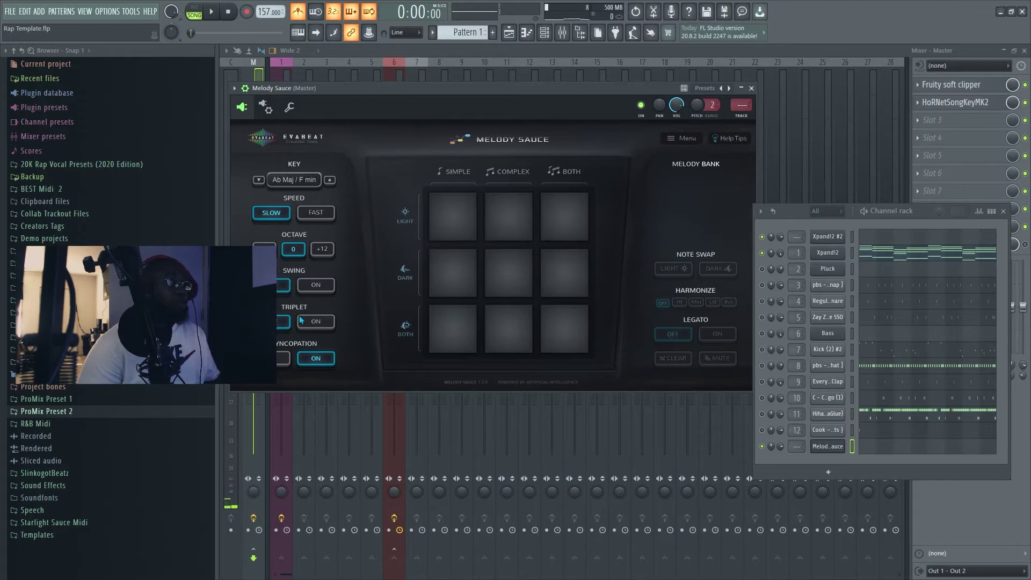
{"action": "left_click", "coordinate": [315, 358]}
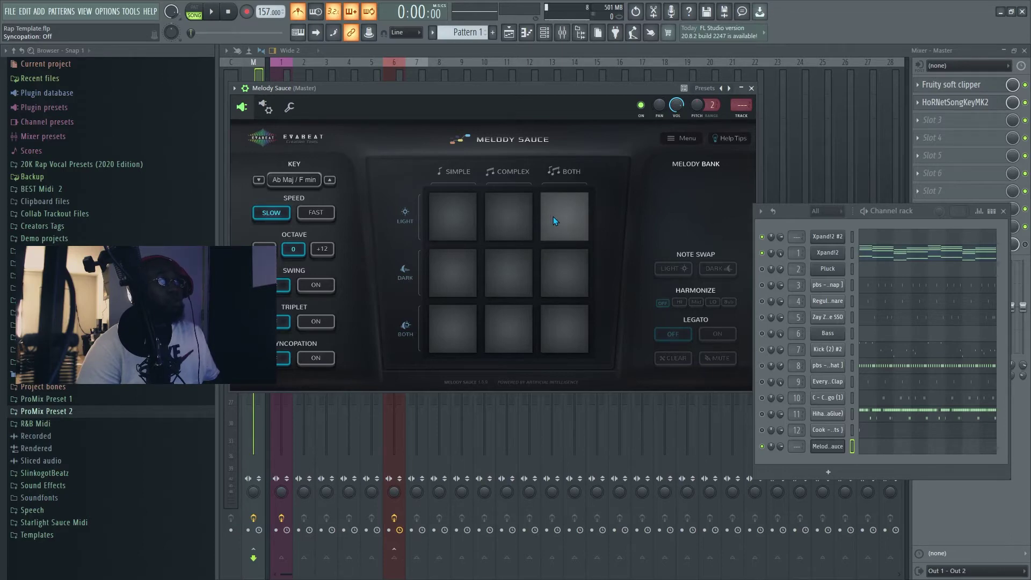
{"action": "left_click", "coordinate": [562, 277]}
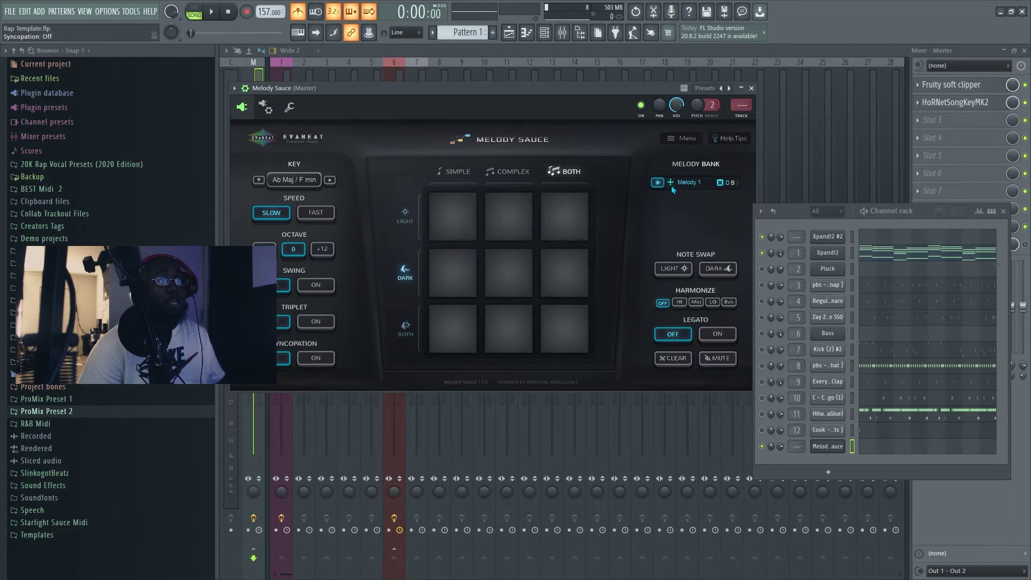
Audition Melody 1 with the beat, switch Melody Sauce speed to Fast, and play again.
{"action": "key", "text": "space"}
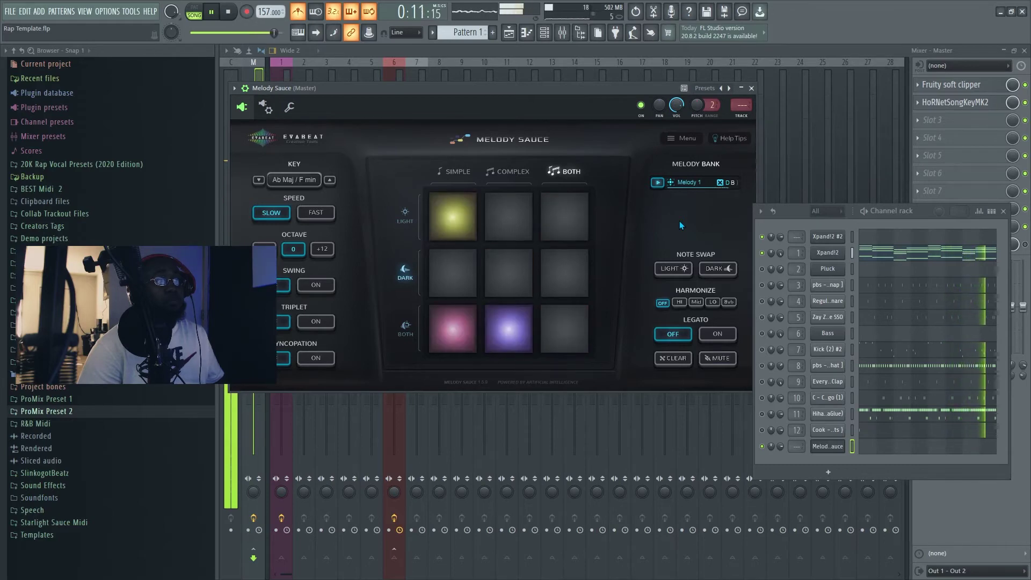
{"action": "key", "text": "space"}
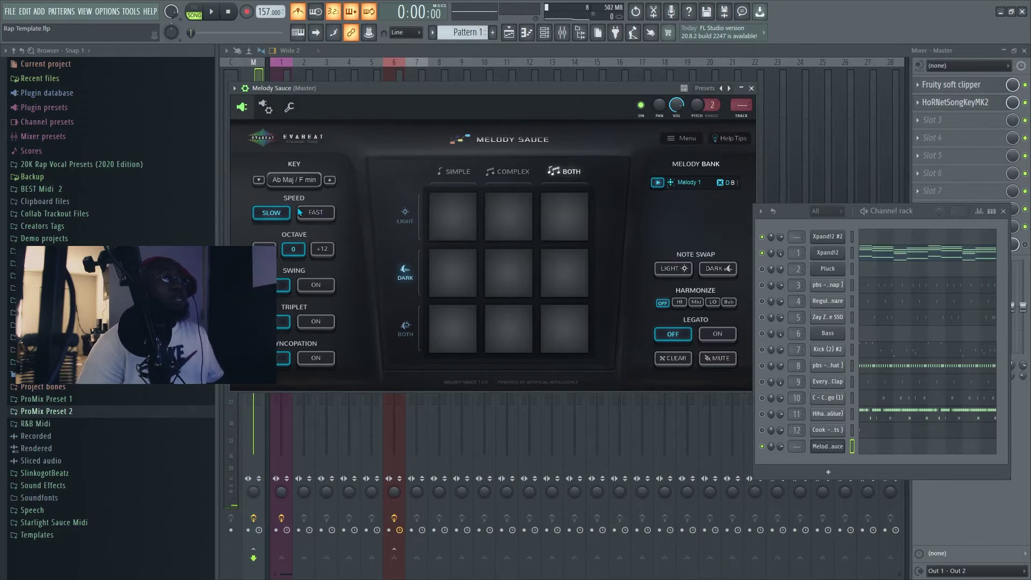
{"action": "left_click", "coordinate": [316, 212]}
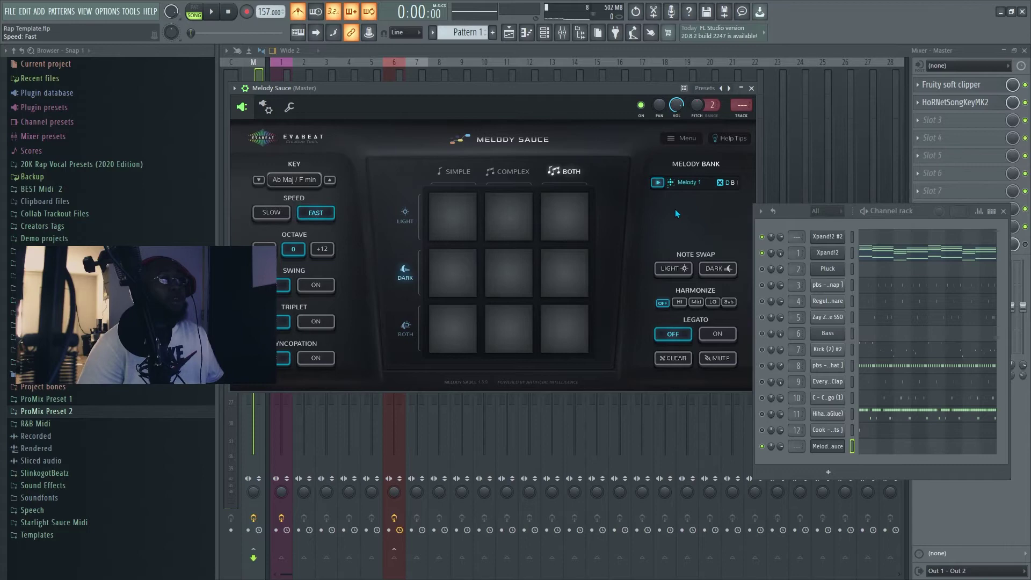
{"action": "key", "text": "space"}
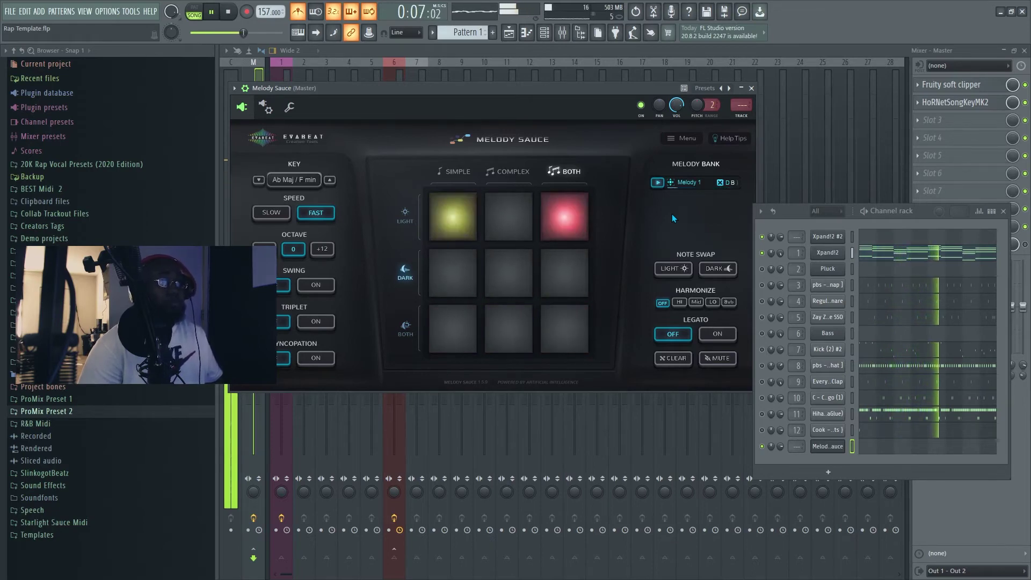
{"action": "key", "text": "space"}
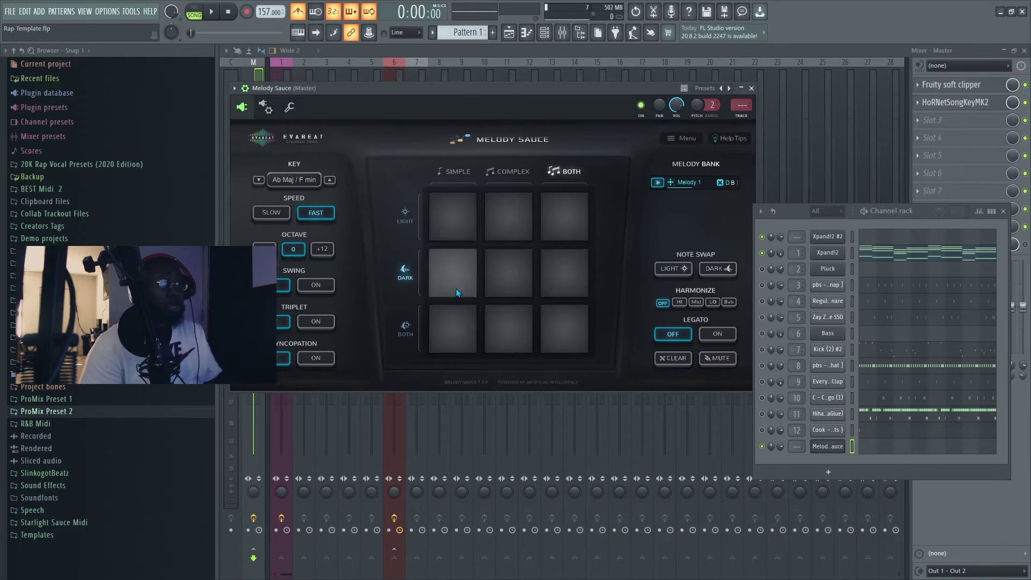
{"action": "left_click", "coordinate": [563, 275]}
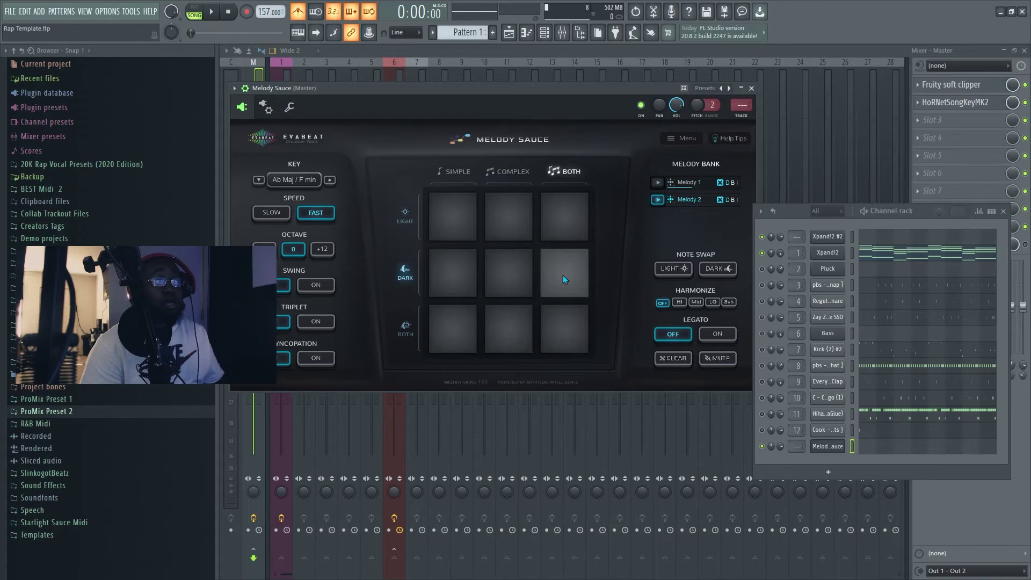
{"action": "left_click", "coordinate": [658, 199]}
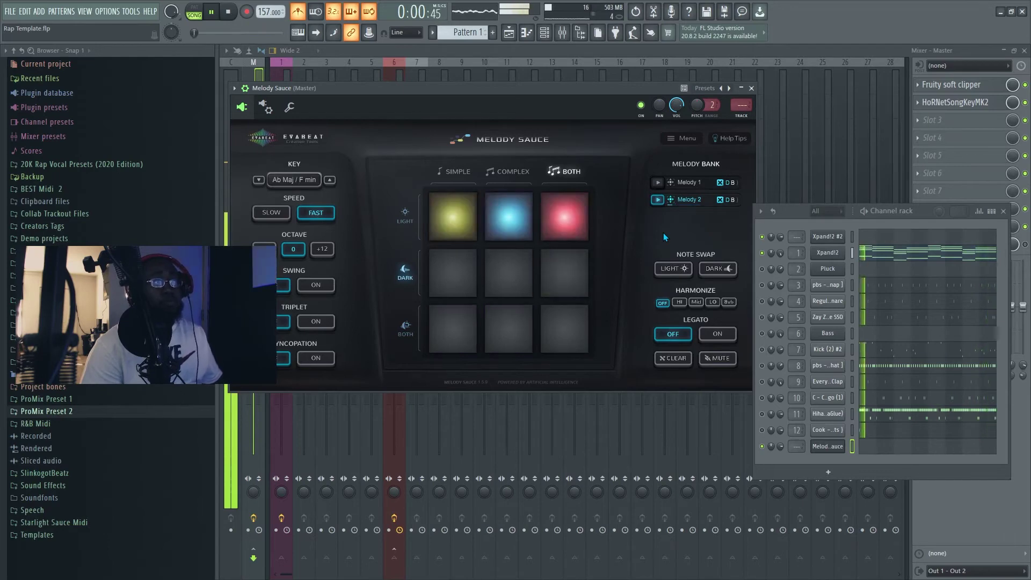
{"action": "key", "text": "space"}
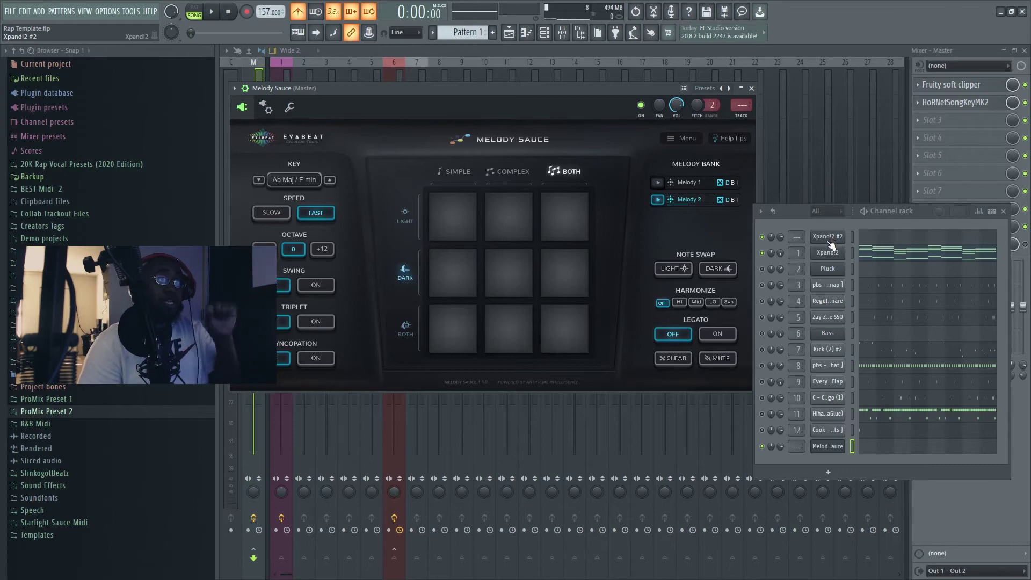
Glance at Xpand!2 #2, then reopen Melody Sauce and mute its own output.
{"action": "left_click", "coordinate": [831, 237]}
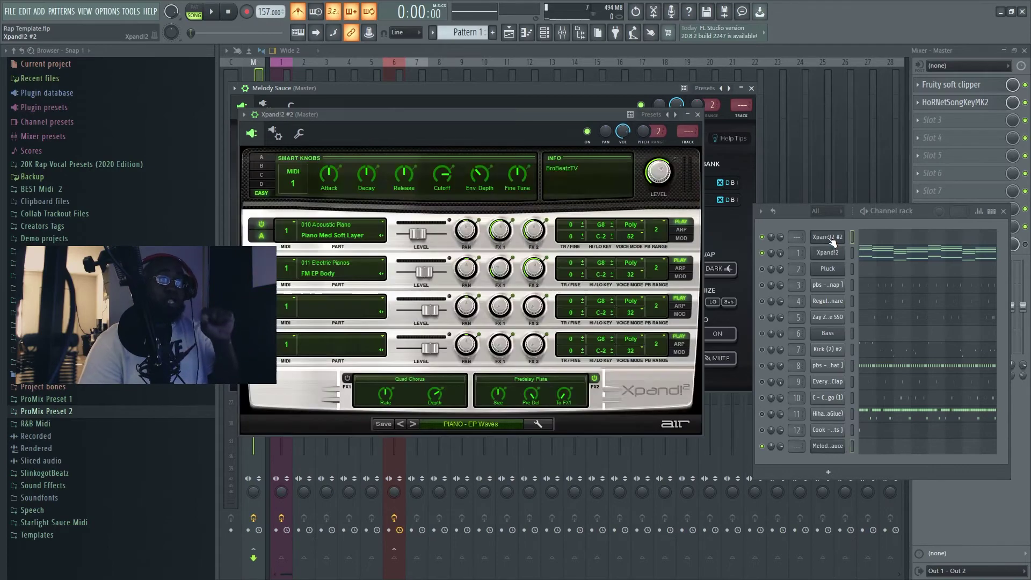
{"action": "left_click", "coordinate": [698, 115]}
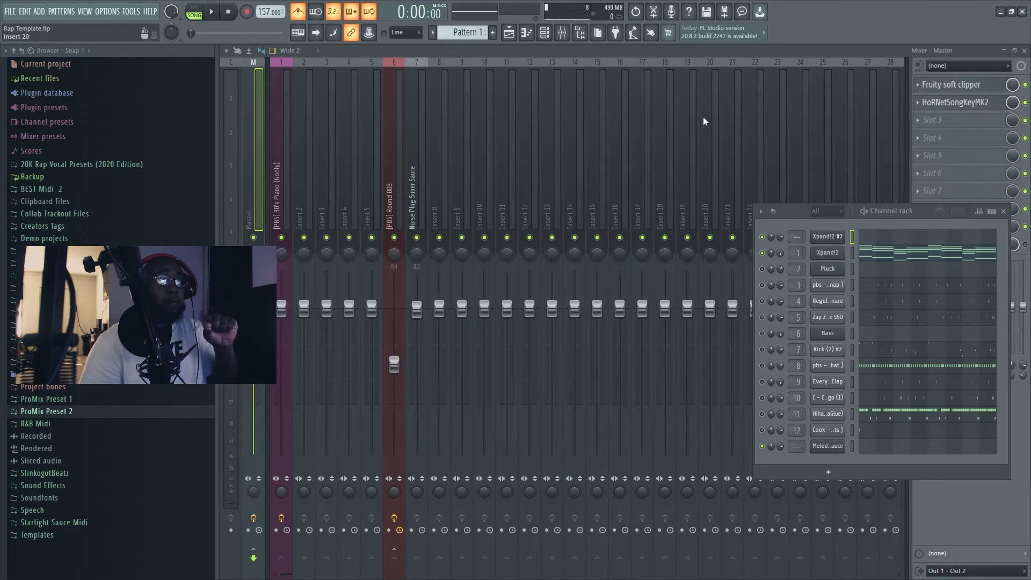
{"action": "left_click", "coordinate": [827, 447]}
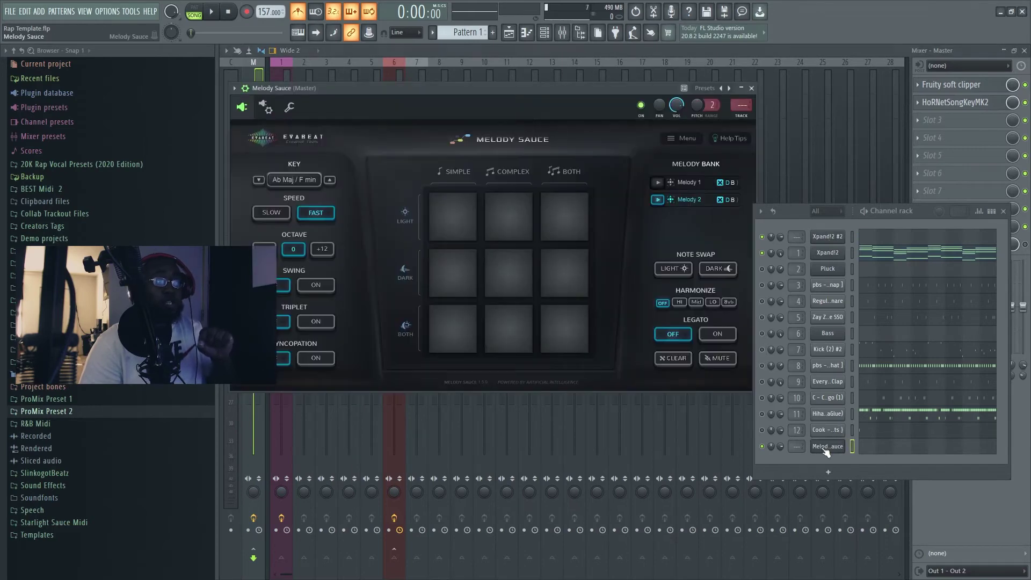
{"action": "left_click", "coordinate": [720, 360]}
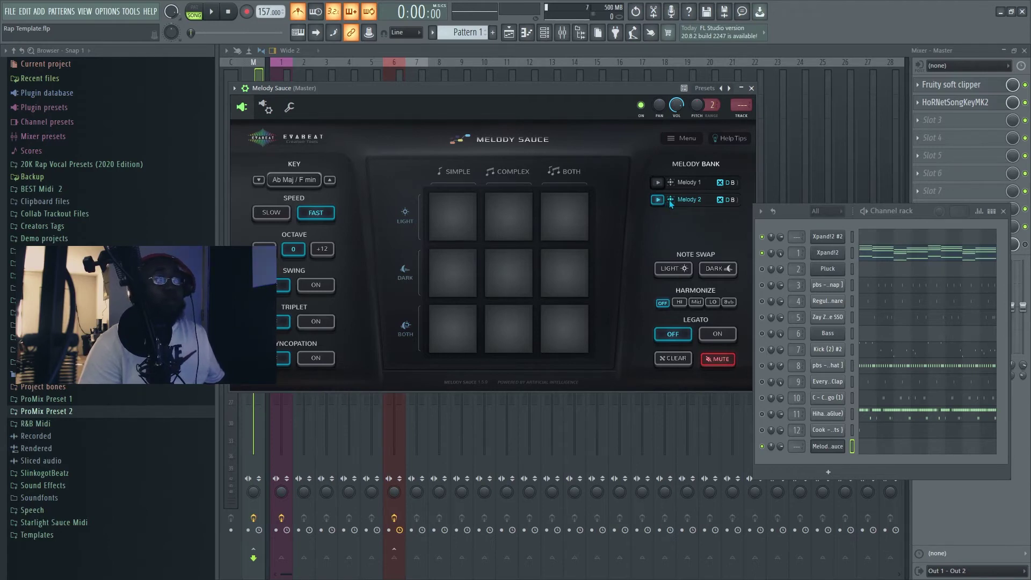
Drag Melody 2 from Melody Sauce's bank onto the Xpand!2 #2 channel button.
{"action": "left_click_drag", "start_coordinate": [674, 202], "coordinate": [774, 242]}
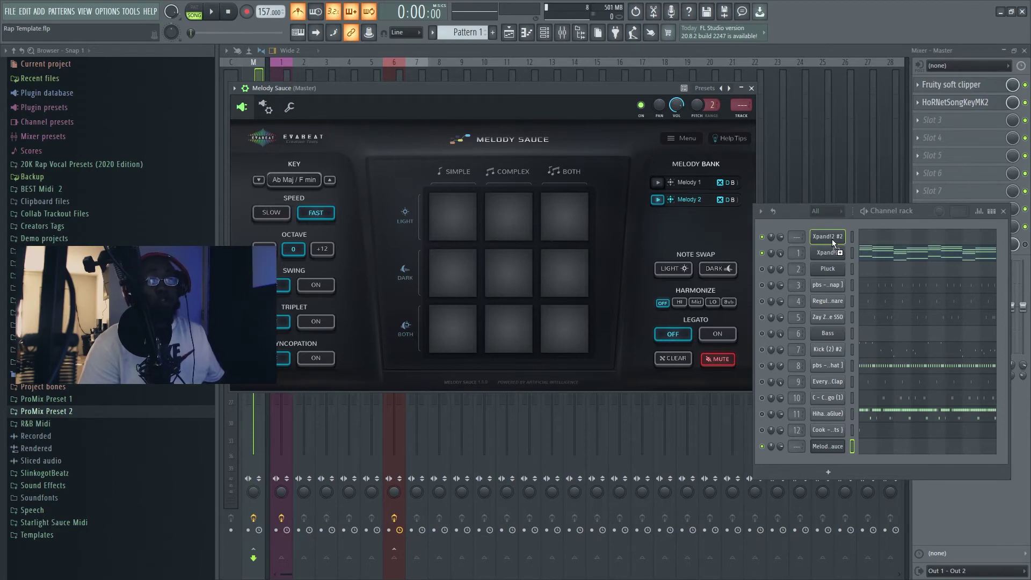
{"action": "left_click_drag", "start_coordinate": [832, 240], "coordinate": [833, 240]}
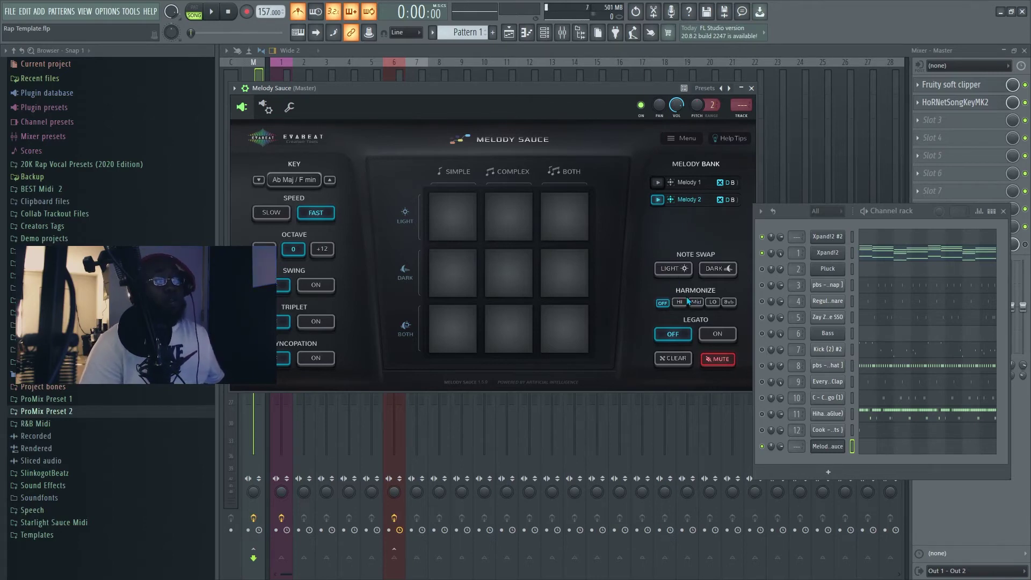
Preview Xpand!2 playing Melody 2, then unmute Melody Sauce and play again.
{"action": "key", "text": "space"}
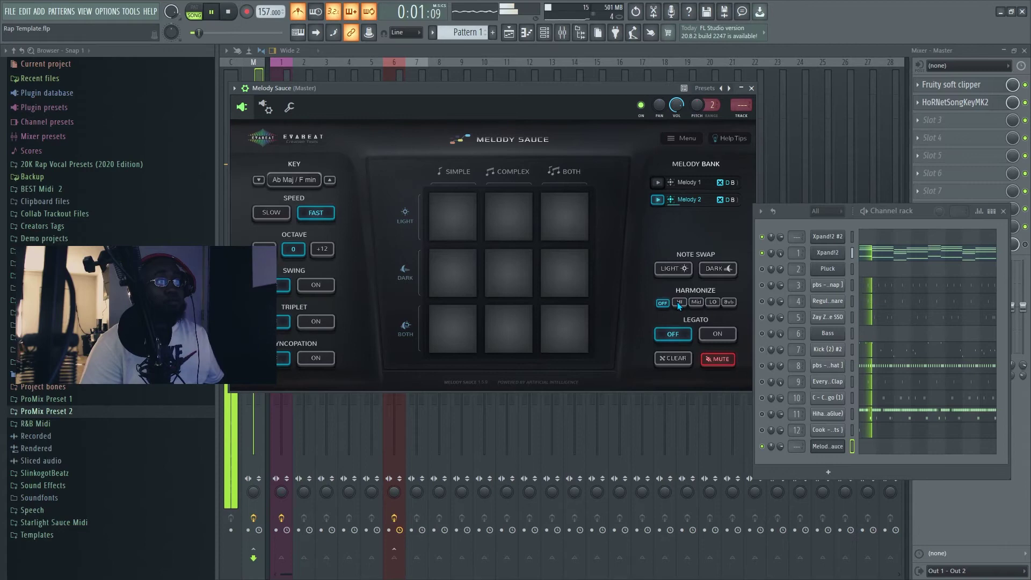
{"action": "key", "text": "space"}
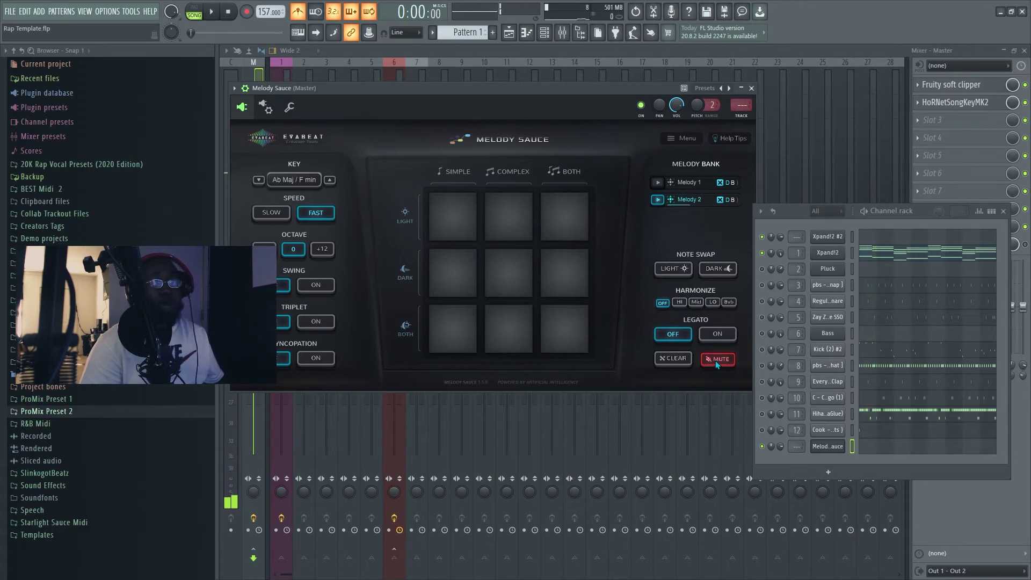
{"action": "left_click", "coordinate": [717, 360]}
{"action": "key", "text": "space"}
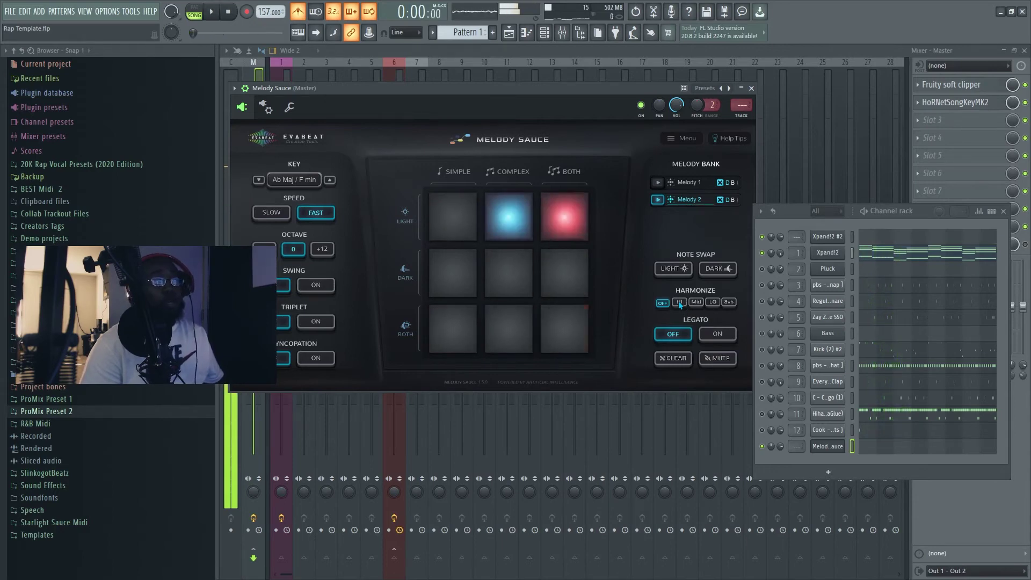
{"action": "key", "text": "space"}
{"action": "key", "text": "space"}
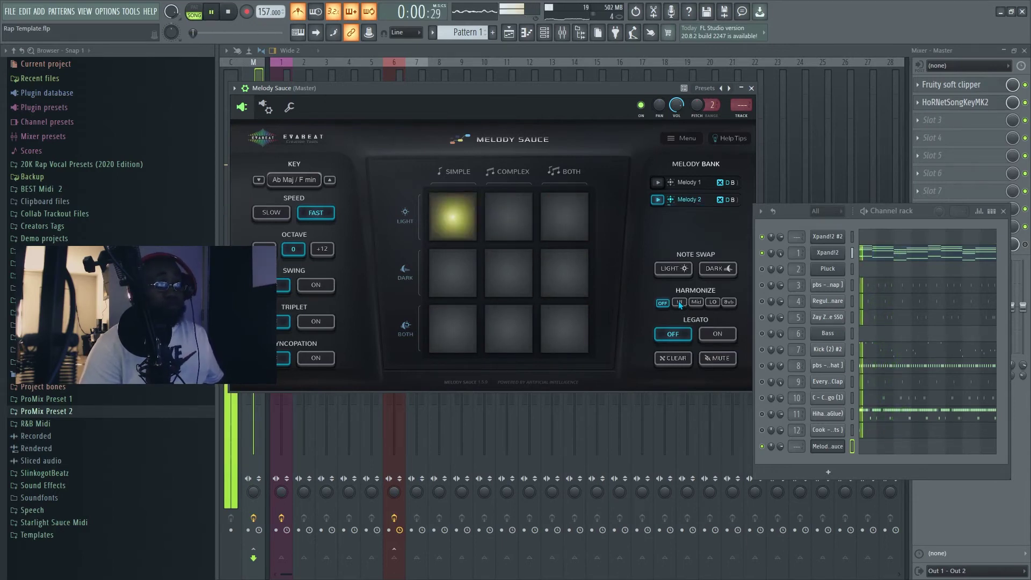
Try Harmonize at HI, MID, LO and 8vb, settling on HI, then stop playback.
{"action": "left_click", "coordinate": [679, 302]}
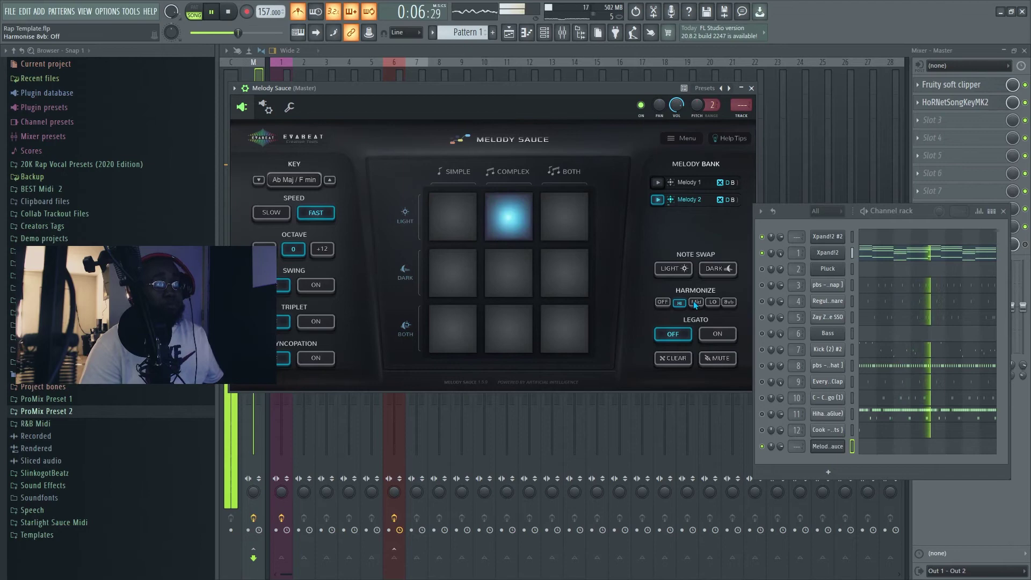
{"action": "left_click", "coordinate": [695, 303]}
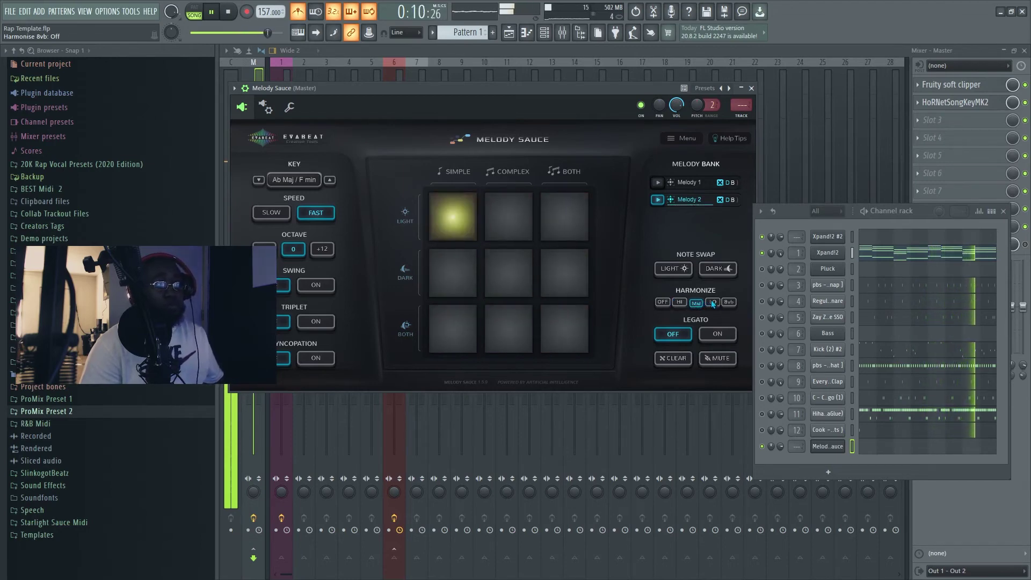
{"action": "left_click", "coordinate": [713, 302]}
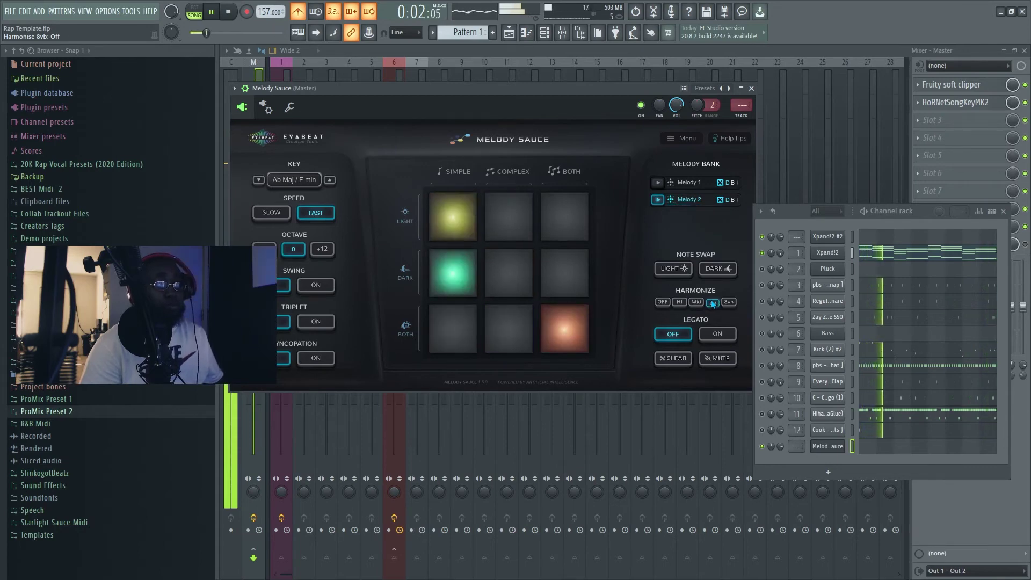
{"action": "left_click", "coordinate": [724, 304]}
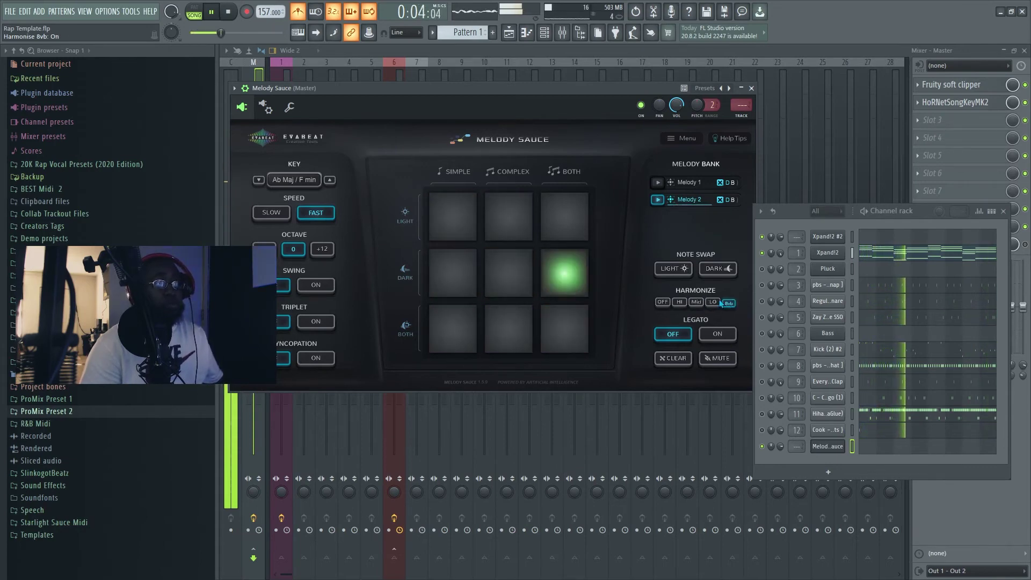
{"action": "left_click", "coordinate": [679, 302]}
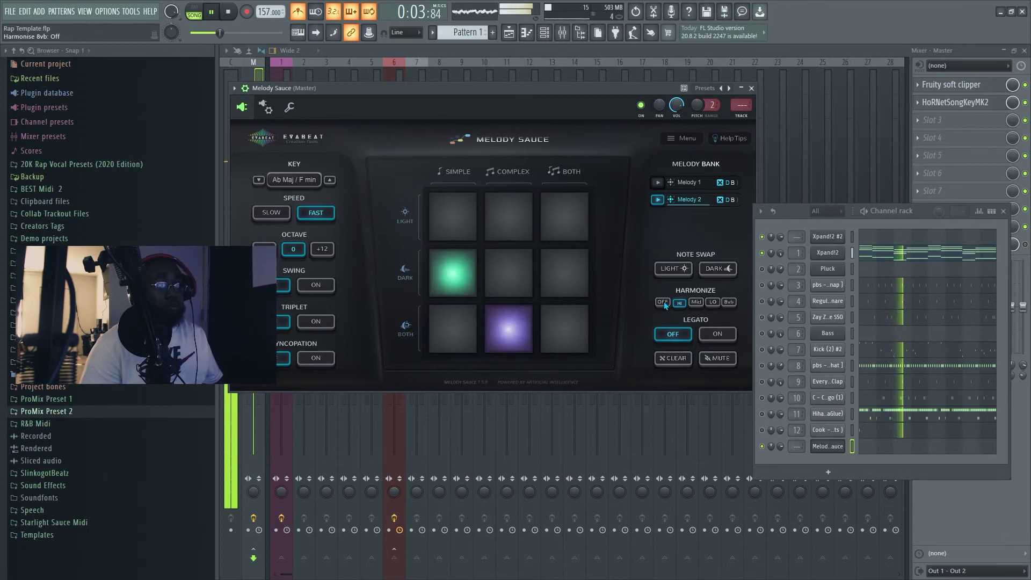
{"action": "key", "text": "space"}
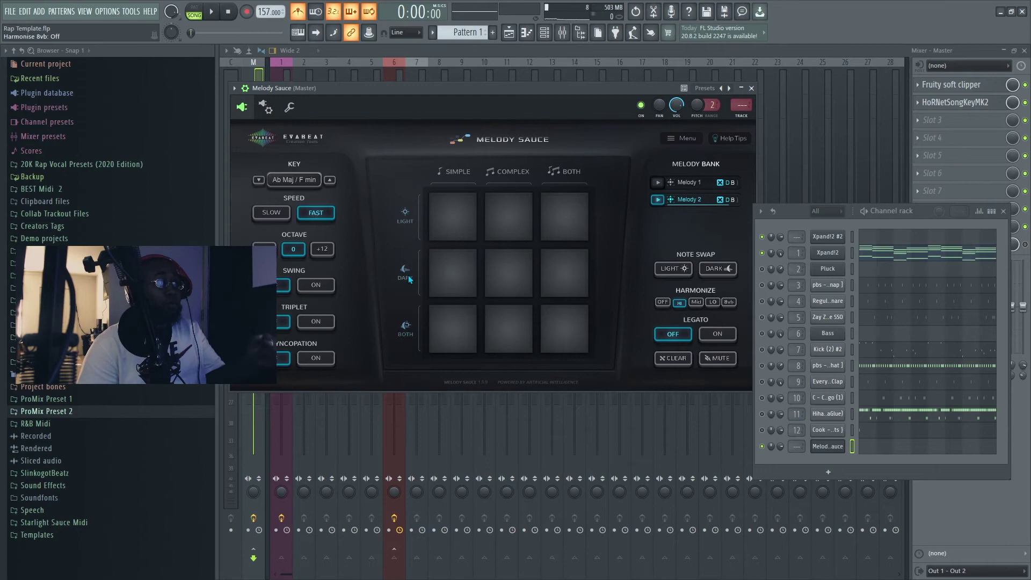
Generate a dark Melody 3 and audition it with Harmonize at HI and off, then replay Melody 2.
{"action": "left_click", "coordinate": [569, 268]}
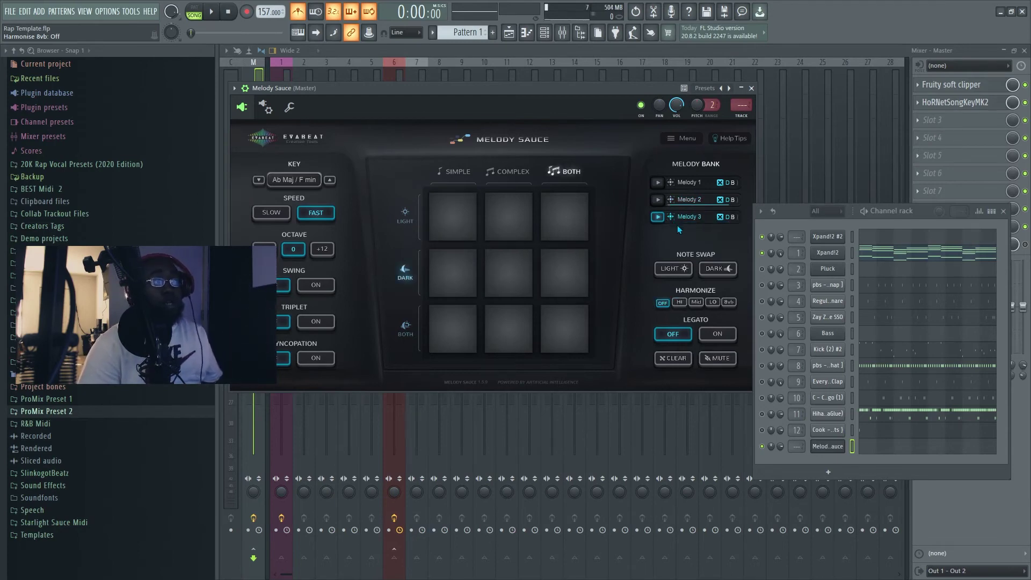
{"action": "key", "text": "space"}
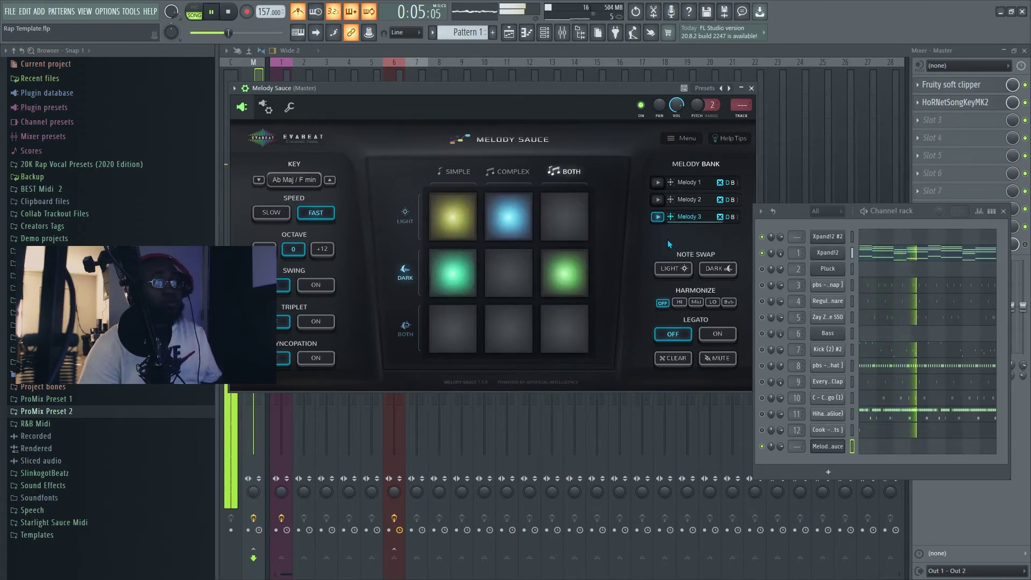
{"action": "left_click", "coordinate": [680, 301]}
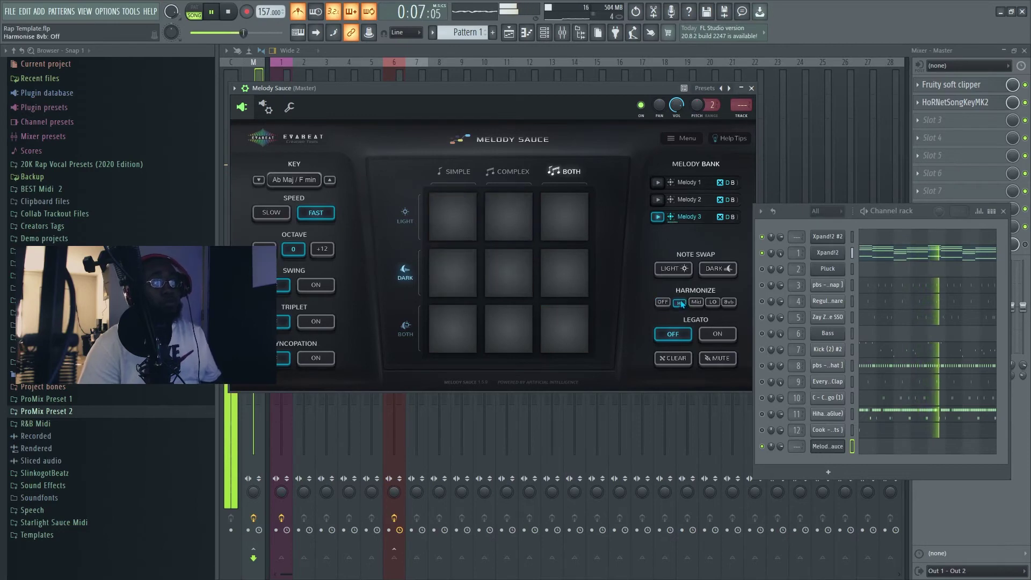
{"action": "left_click", "coordinate": [662, 302]}
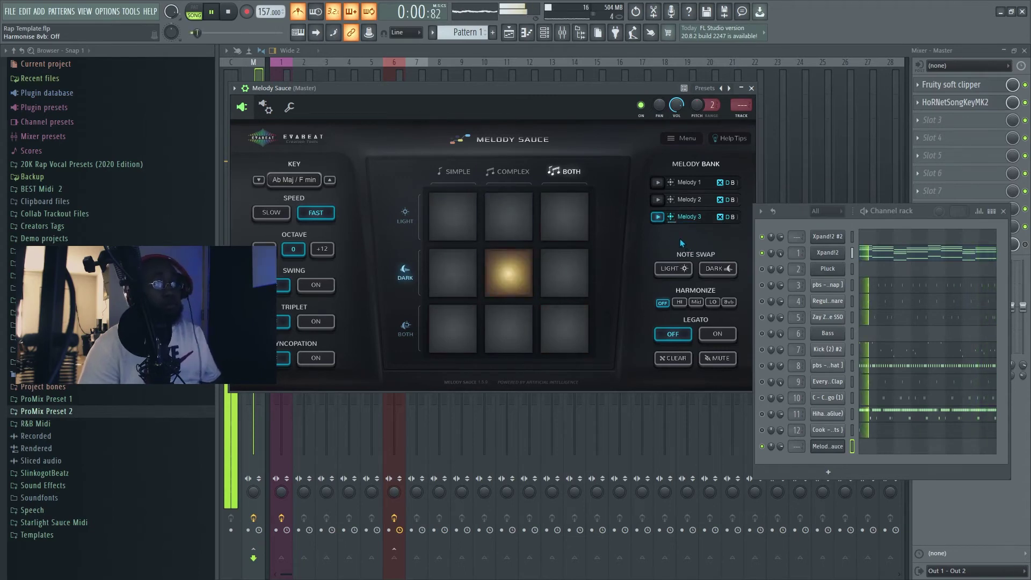
{"action": "key", "text": "space"}
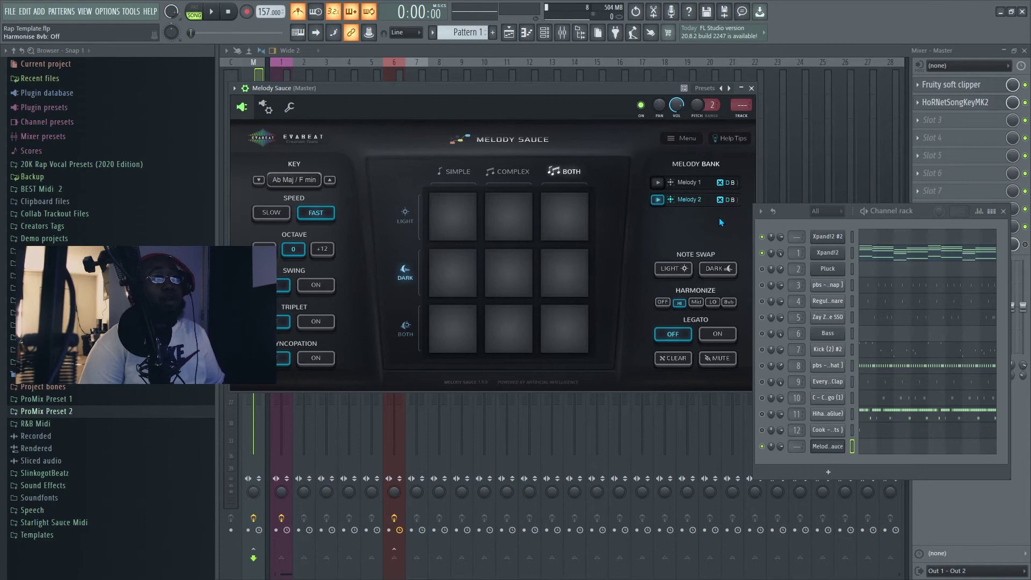
{"action": "key", "text": "space"}
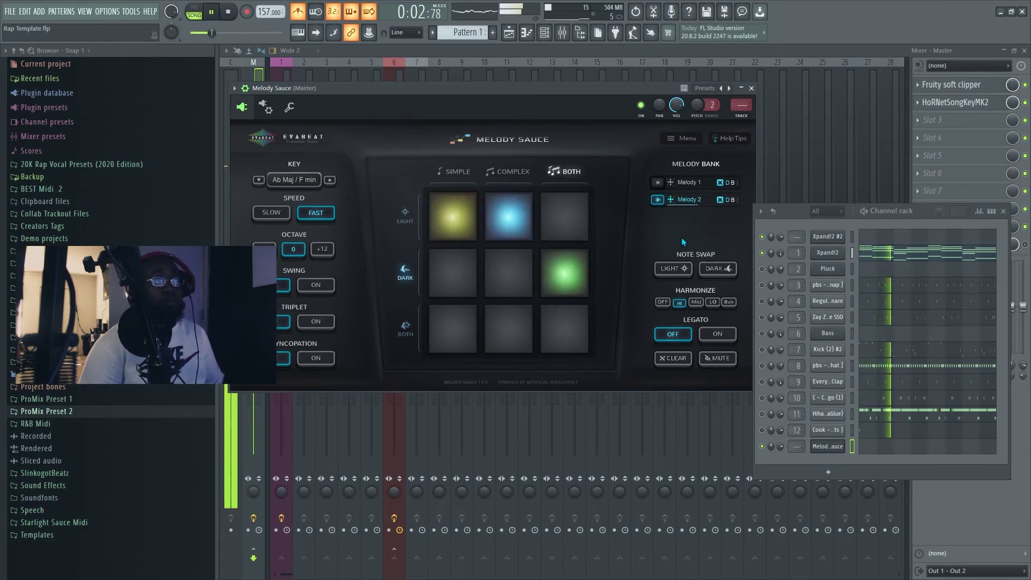
{"action": "key", "text": "space"}
Drag Melody 2 onto the Xpand!2 #2 channel and delete the Melody Sauce channel.
{"action": "right_click", "coordinate": [837, 445]}
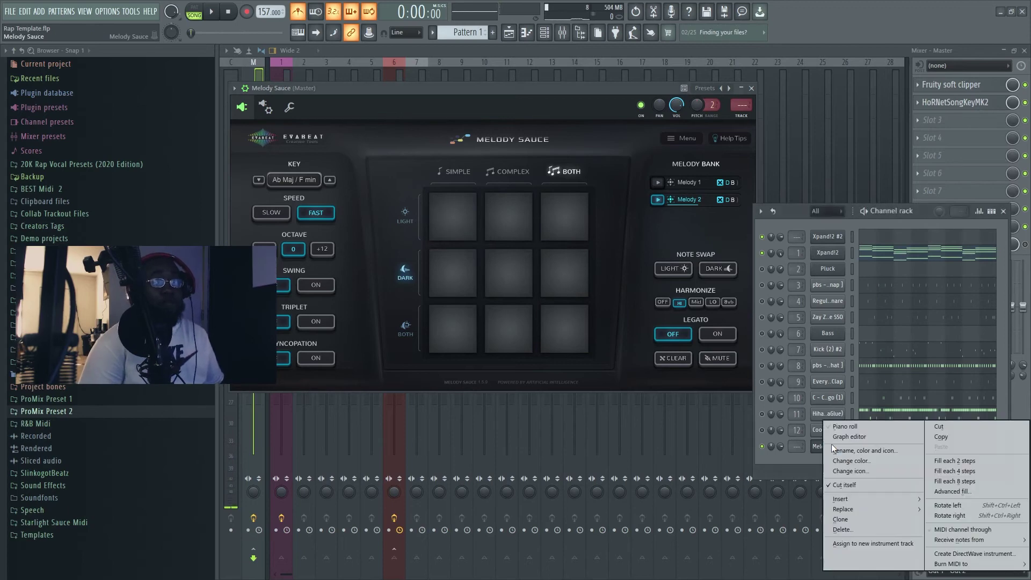
{"action": "left_click_drag", "start_coordinate": [669, 201], "coordinate": [822, 234]}
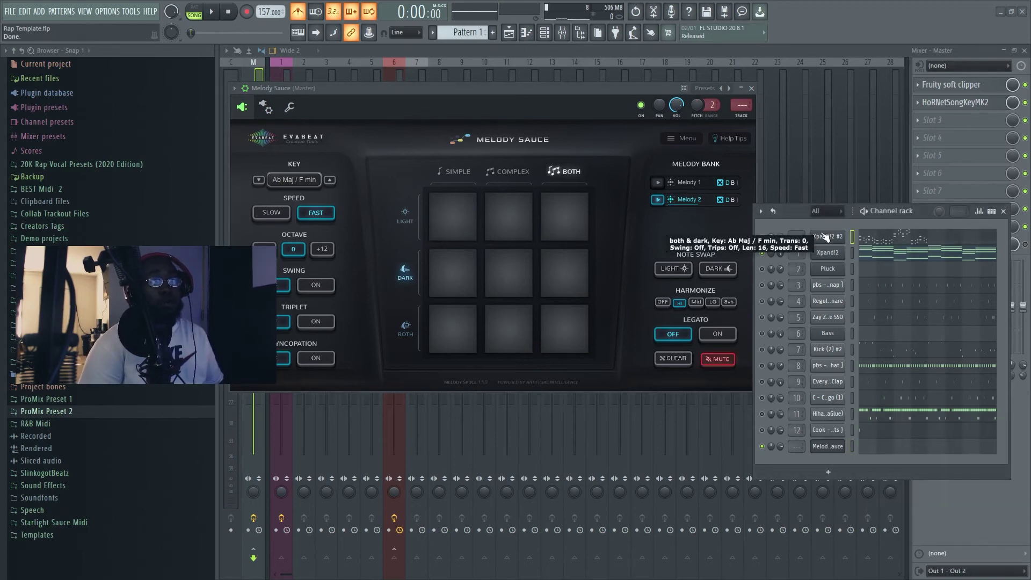
{"action": "right_click", "coordinate": [837, 456]}
{"action": "left_click", "coordinate": [845, 530]}
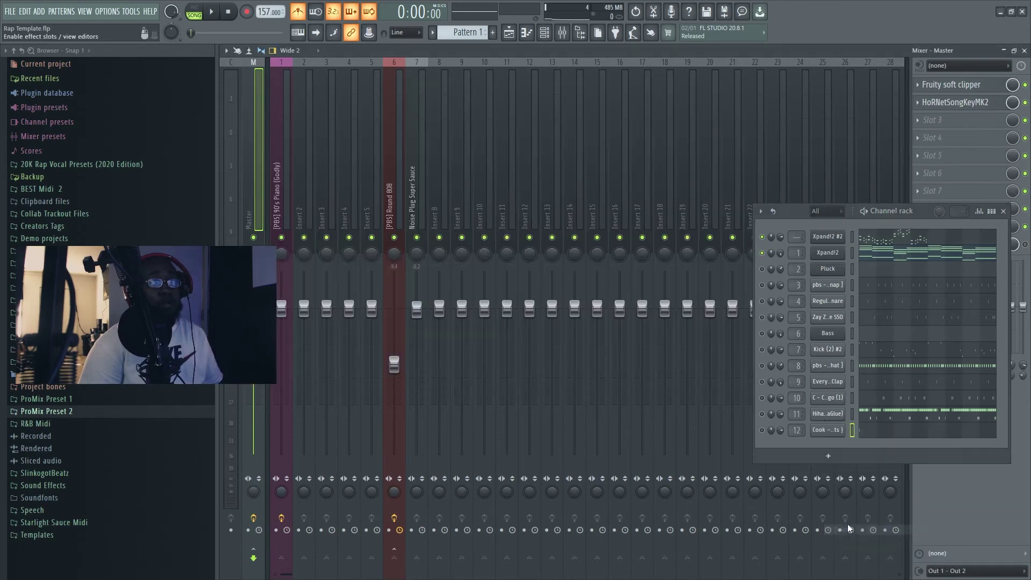
Open the Xpand!2 #2 instrument, view its wrapper settings and synth interface, then close it.
{"action": "left_click", "coordinate": [822, 238]}
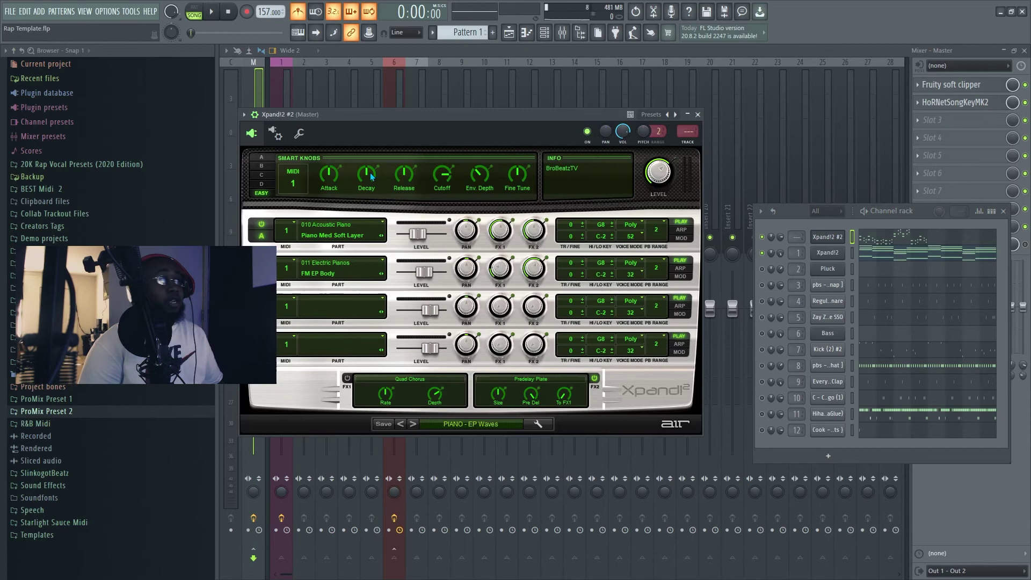
{"action": "left_click", "coordinate": [278, 135]}
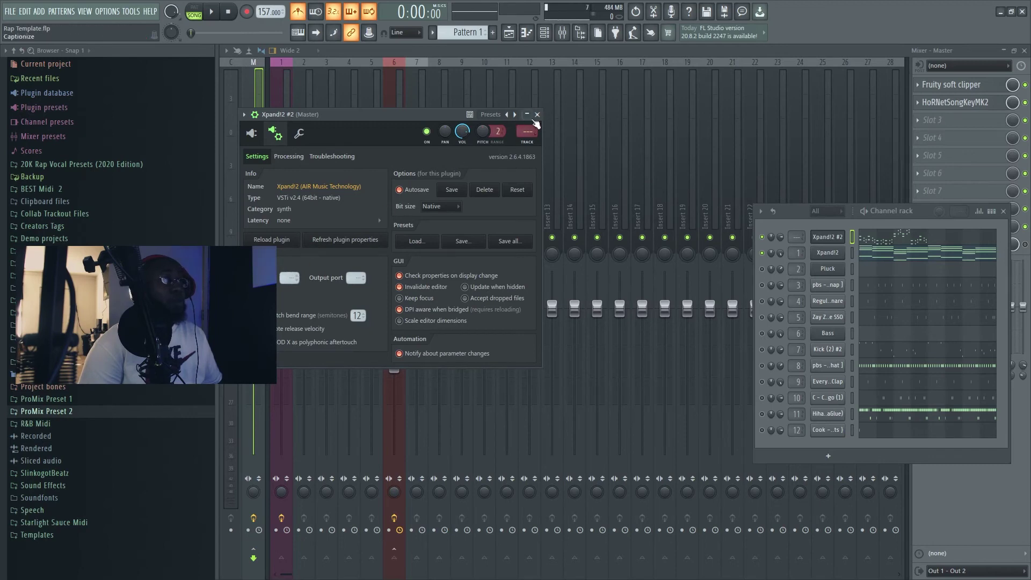
{"action": "left_click", "coordinate": [252, 135]}
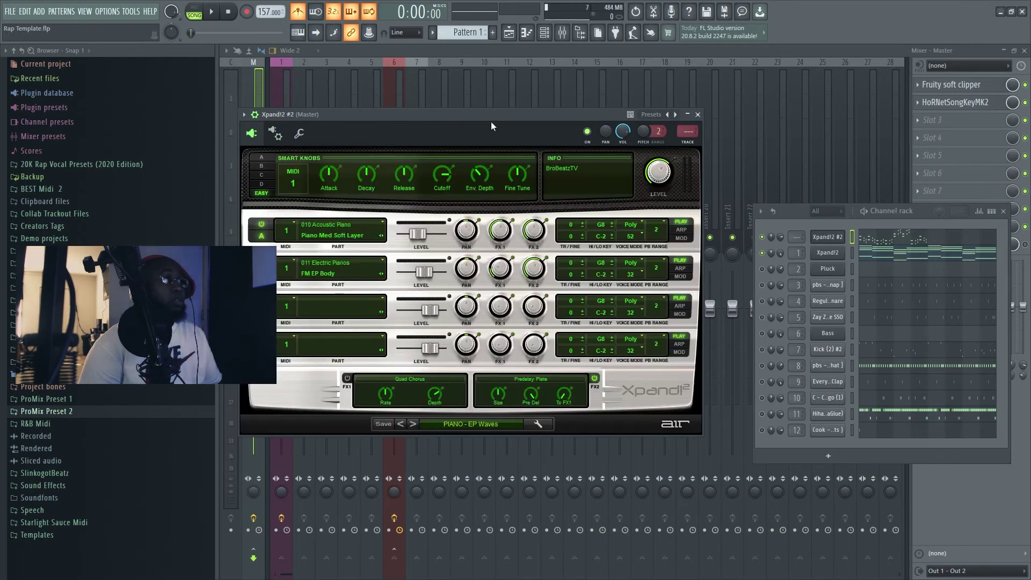
{"action": "left_click", "coordinate": [699, 115]}
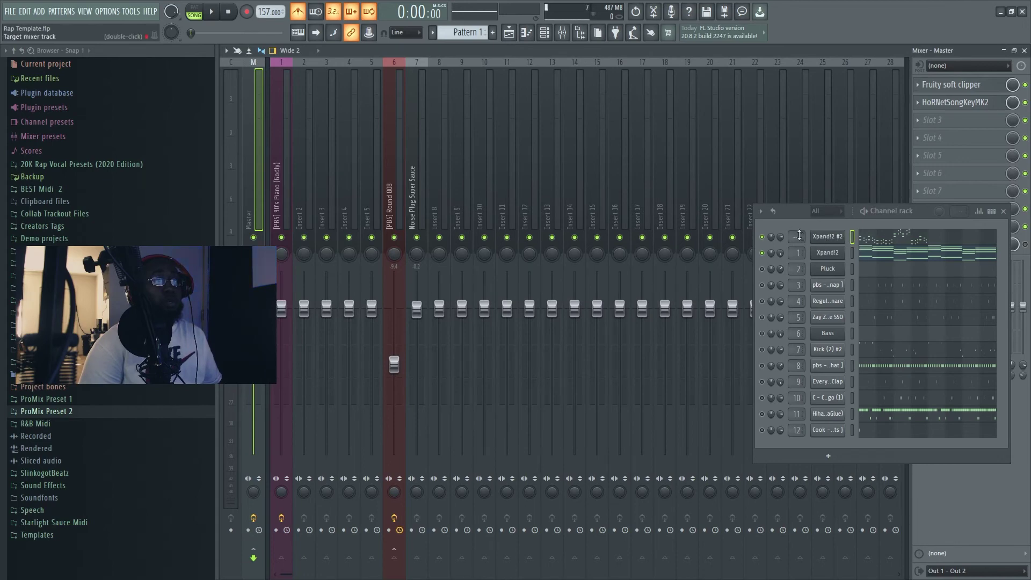
Route Xpand!2 #2 to mixer insert 13 and move it to the bottom of the channel rack.
{"action": "left_click_drag", "start_coordinate": [800, 235], "coordinate": [800, 211]}
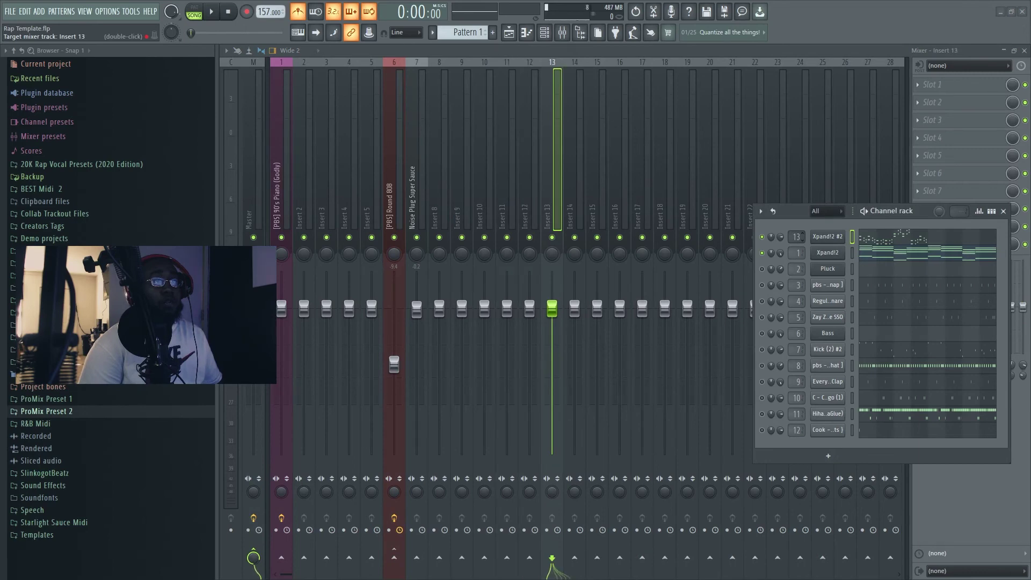
{"action": "left_click", "coordinate": [852, 236]}
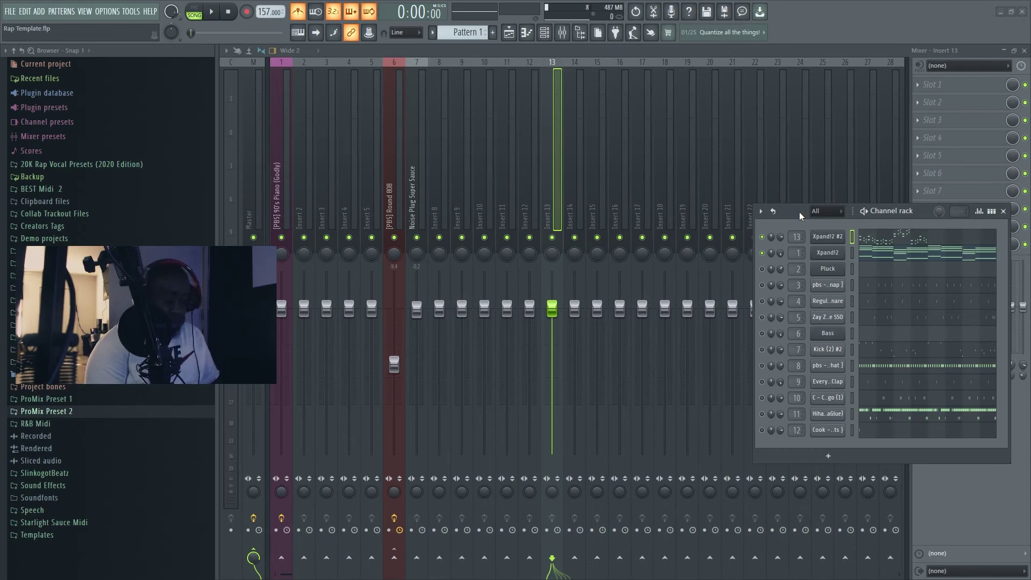
{"action": "key", "text": "alt+Down"}
{"action": "key", "text": "alt+Down"}
{"action": "key", "text": "alt+Down"}
{"action": "key", "text": "alt+Down"}
{"action": "key", "text": "alt+Down"}
{"action": "key", "text": "alt+Down"}
{"action": "key", "text": "alt+Down"}
{"action": "key", "text": "alt+Down"}
{"action": "key", "text": "alt+Down"}
{"action": "key", "text": "alt+Down"}
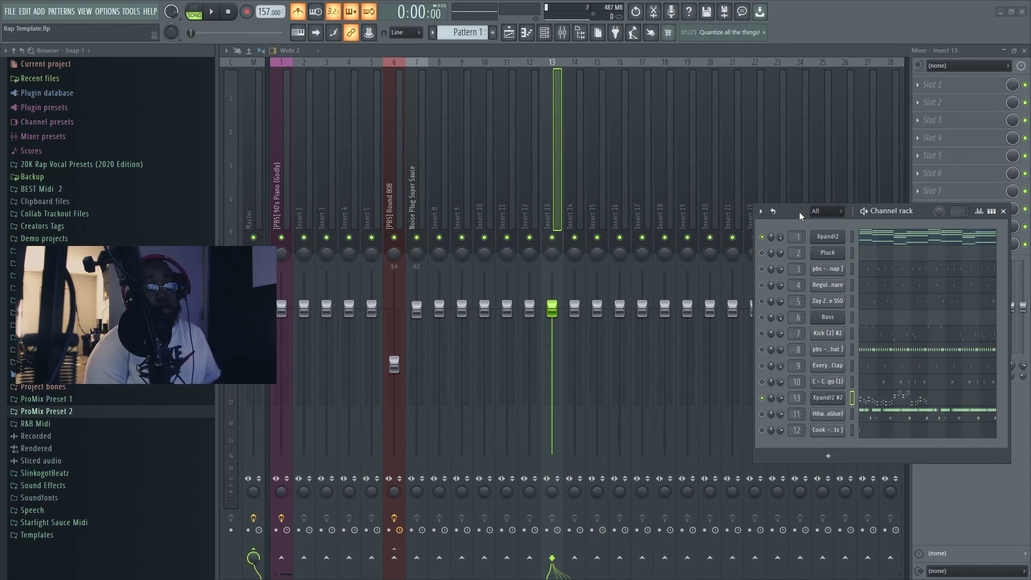
{"action": "key", "text": "alt+Down"}
{"action": "key", "text": "alt+Down"}
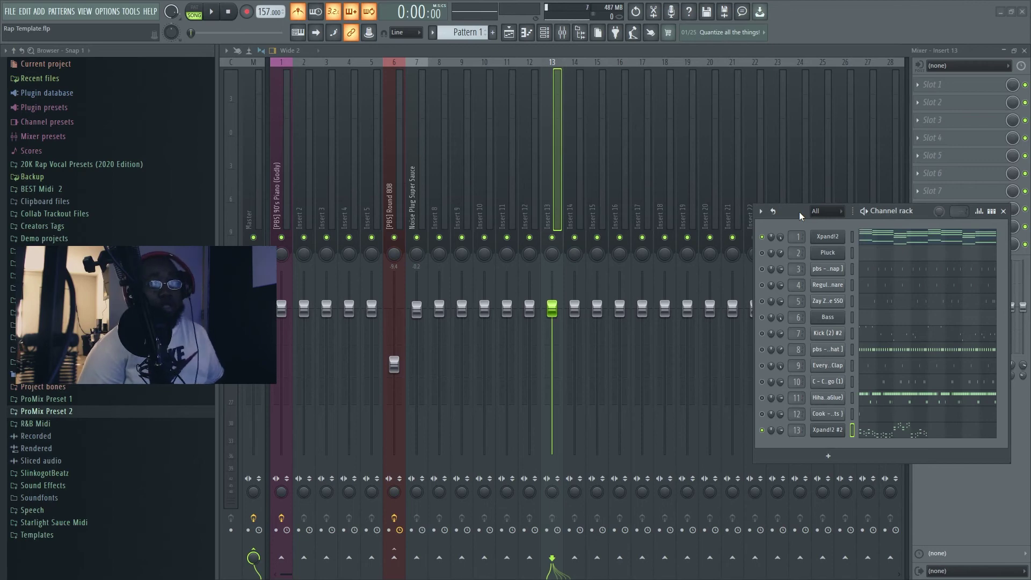
Duplicate the Xpand!2 #2 notes so the melody repeats in bars 5–9, and play it.
{"action": "left_click", "coordinate": [900, 432]}
{"action": "left_click_drag", "start_coordinate": [596, 119], "coordinate": [247, 345]}
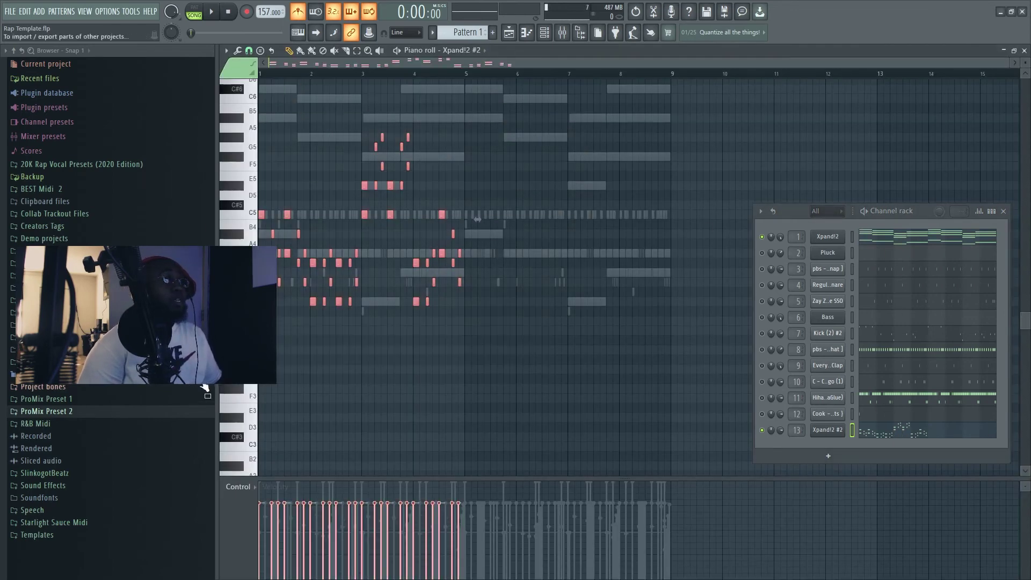
{"action": "left_click_drag", "start_coordinate": [363, 184], "coordinate": [569, 186]}
{"action": "left_click", "coordinate": [521, 370]}
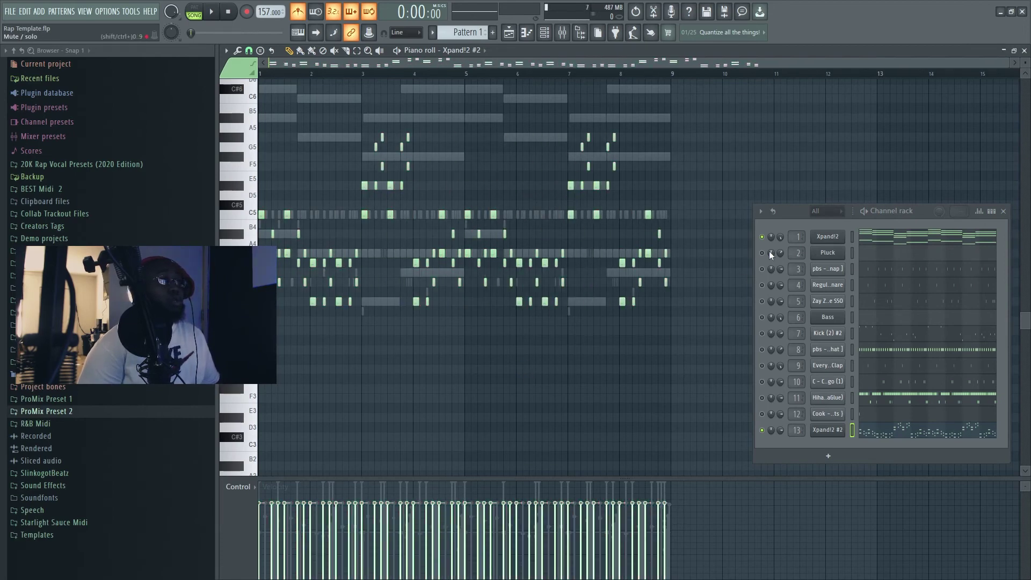
{"action": "key", "text": "space"}
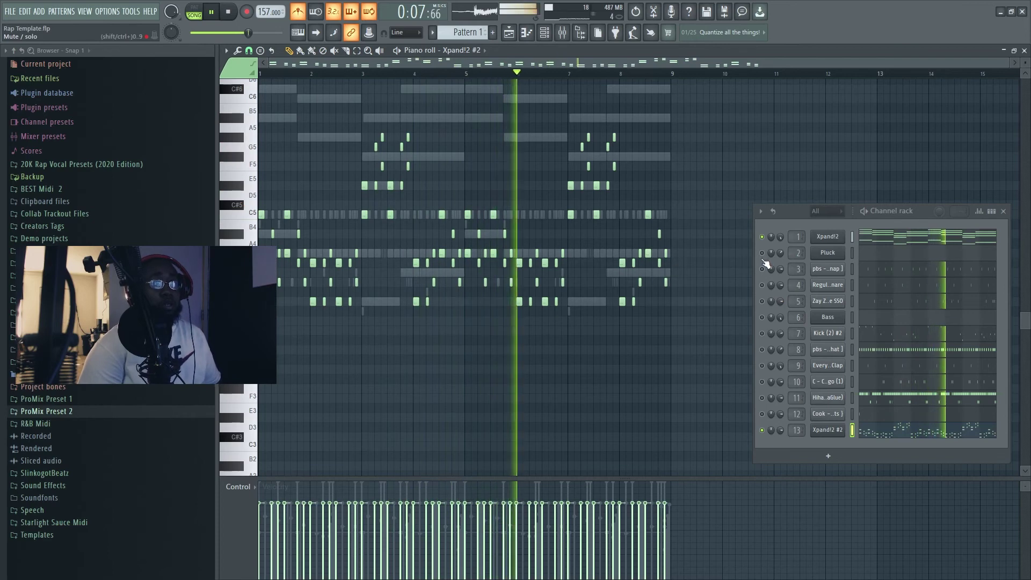
Switch channels 8, 9, 10, 3 and 4 back on.
{"action": "left_click", "coordinate": [763, 349]}
{"action": "left_click", "coordinate": [762, 365]}
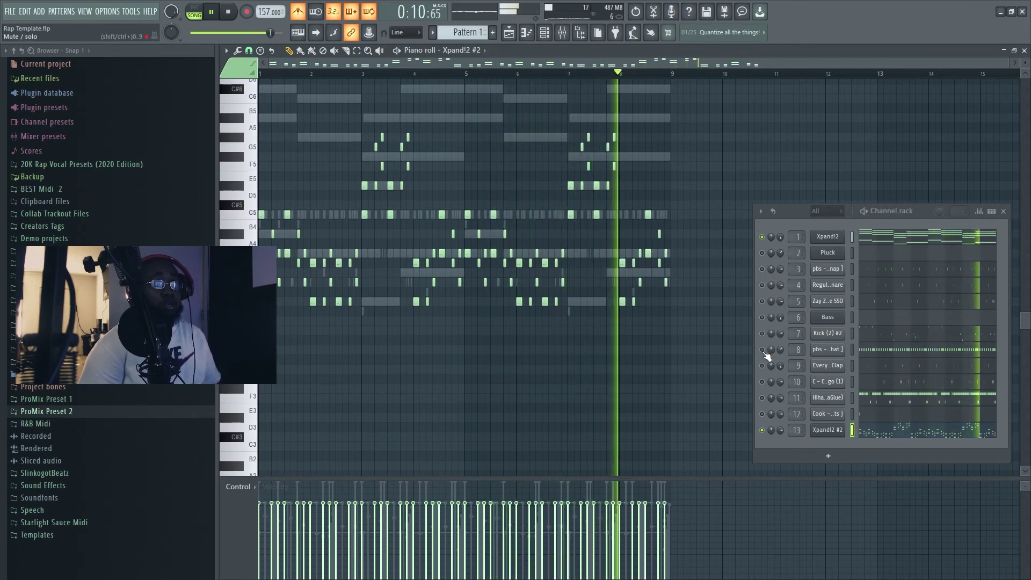
{"action": "left_click", "coordinate": [762, 382]}
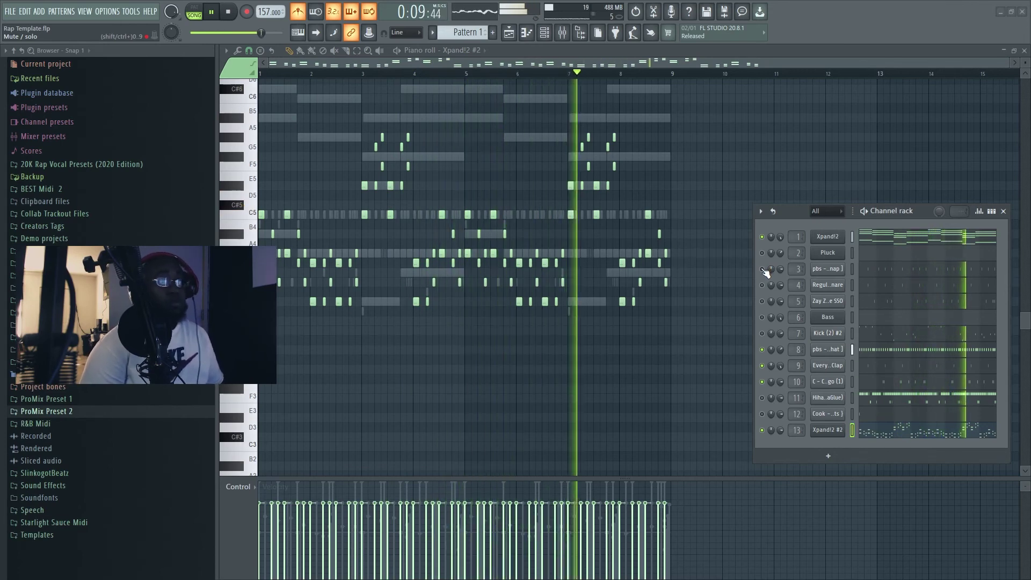
{"action": "left_click_drag", "start_coordinate": [765, 271], "coordinate": [765, 334]}
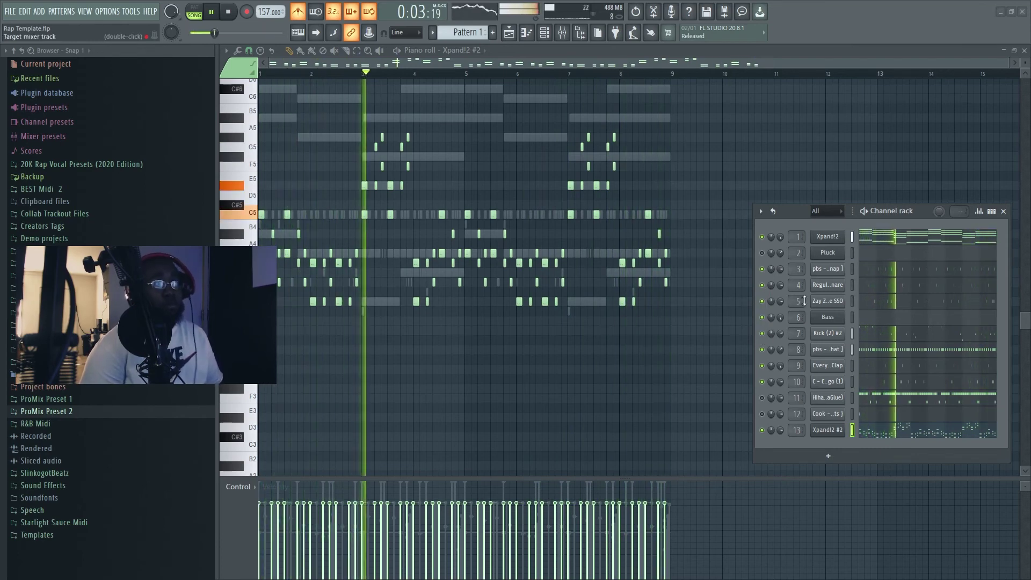
Copy the Xpand!2 channel's melody notes into the Bass channel and stop playback.
{"action": "right_click", "coordinate": [827, 236]}
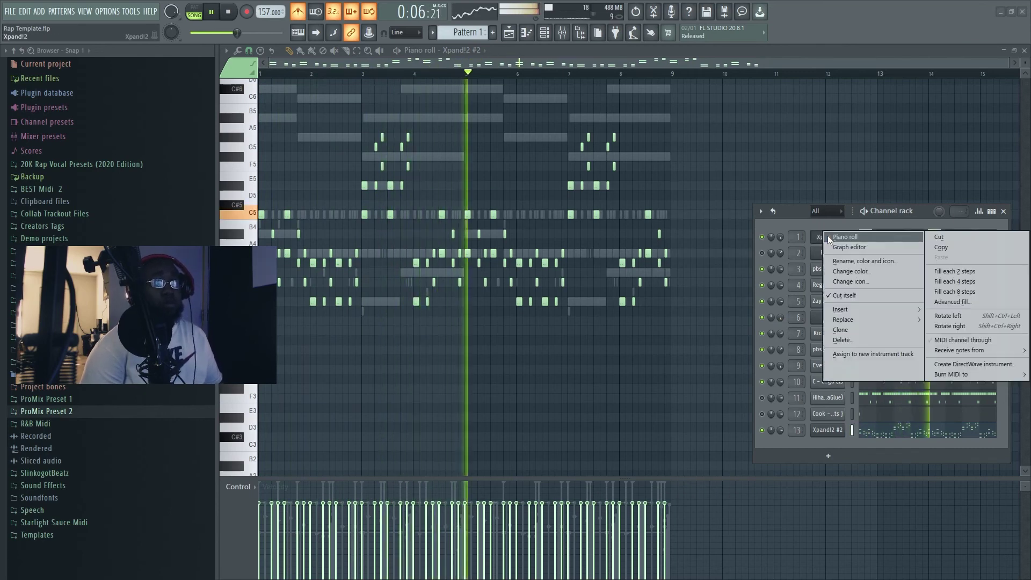
{"action": "left_click", "coordinate": [939, 246]}
{"action": "right_click", "coordinate": [827, 317]}
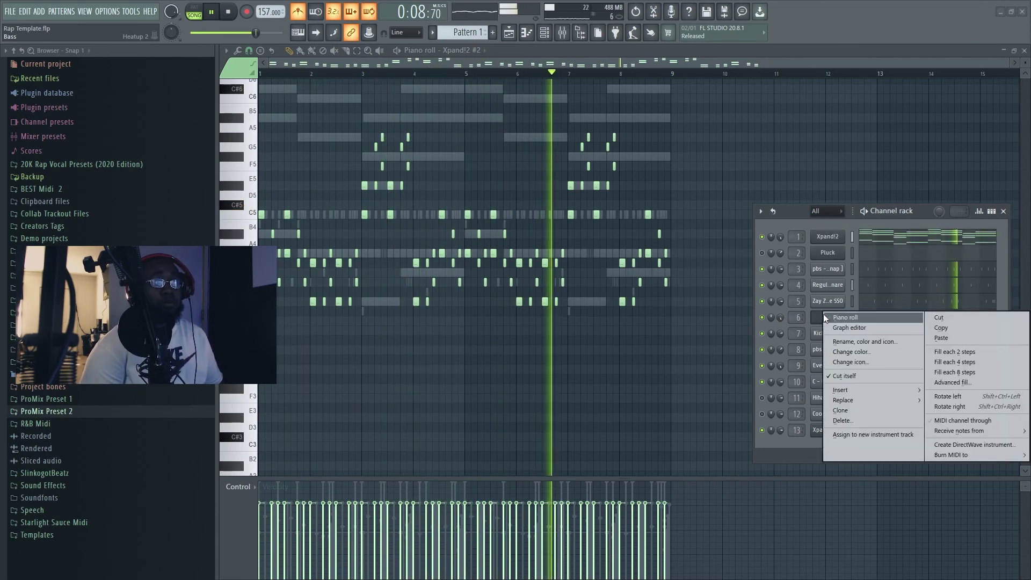
{"action": "left_click", "coordinate": [943, 340]}
{"action": "key", "text": "space"}
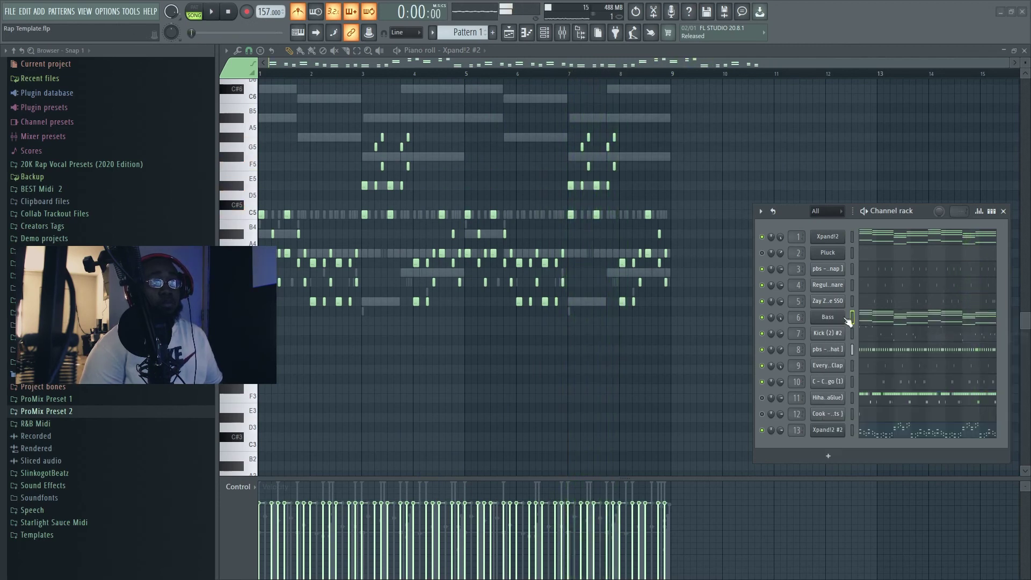
In the Bass piano roll, delete the upper notes to leave only the low line.
{"action": "left_click", "coordinate": [886, 323]}
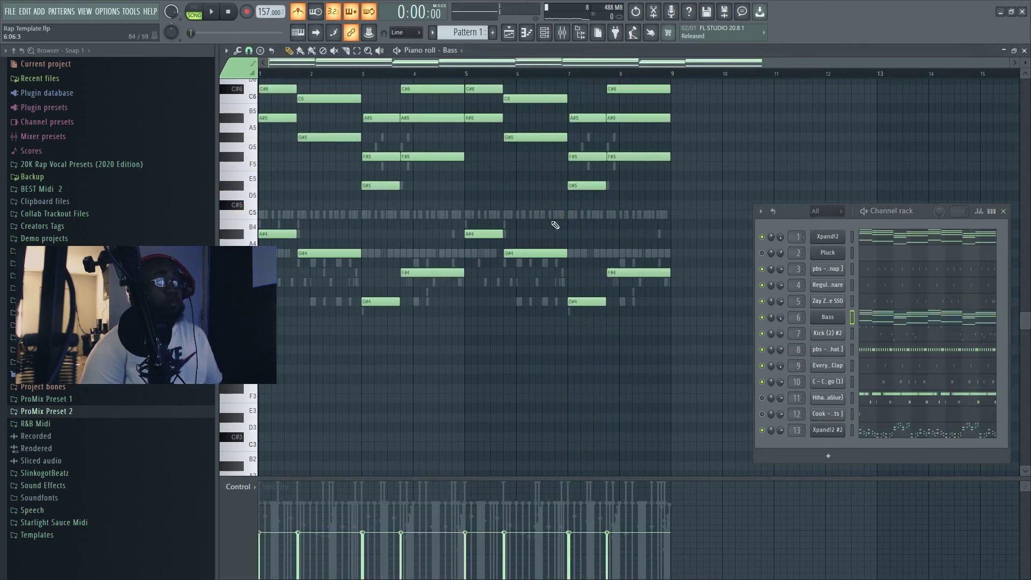
{"action": "left_click_drag", "start_coordinate": [722, 211], "coordinate": [258, 113]}
{"action": "scroll", "coordinate": [630, 210], "scroll_direction": "up", "scroll_amount": 5}
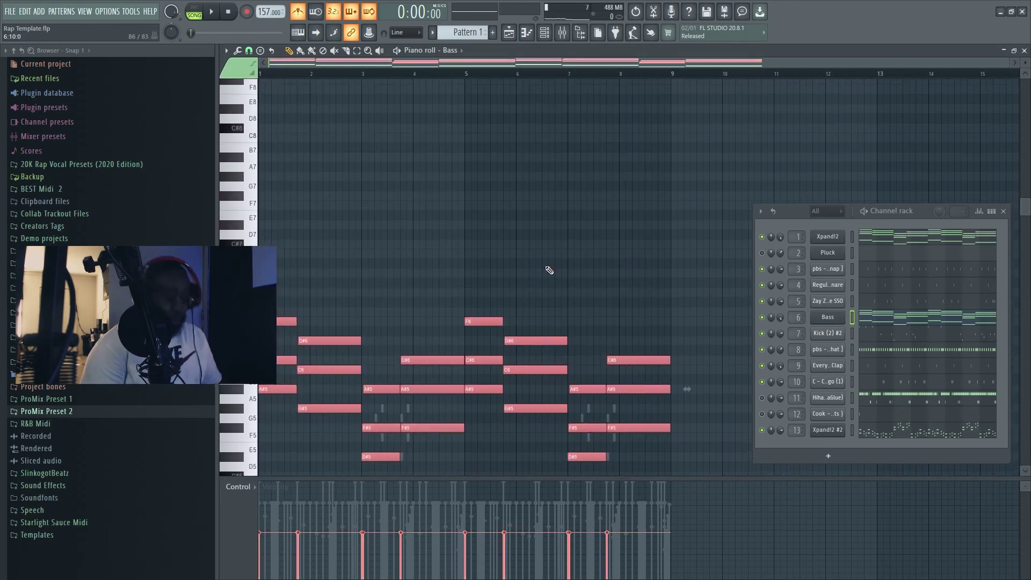
{"action": "key", "text": "alt+m"}
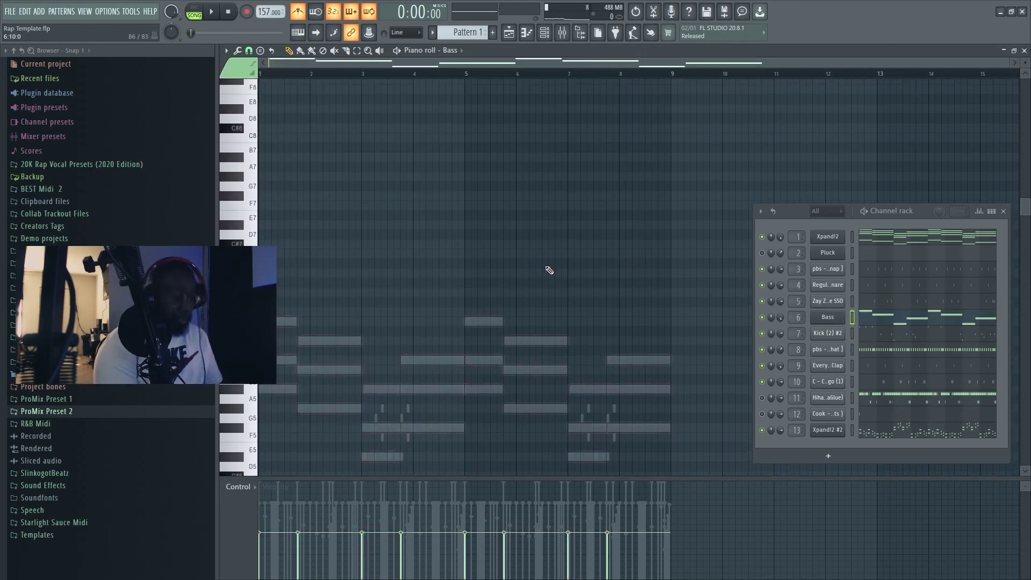
Load the SNOOP bass preset in the Bass channel's Ignite synth and audition it.
{"action": "left_click", "coordinate": [837, 320]}
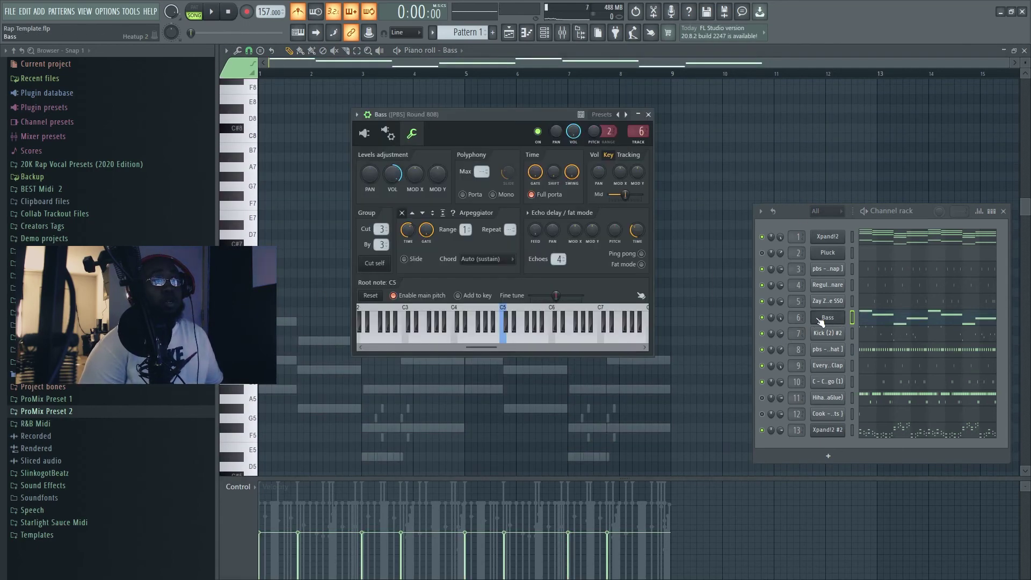
{"action": "left_click", "coordinate": [378, 140]}
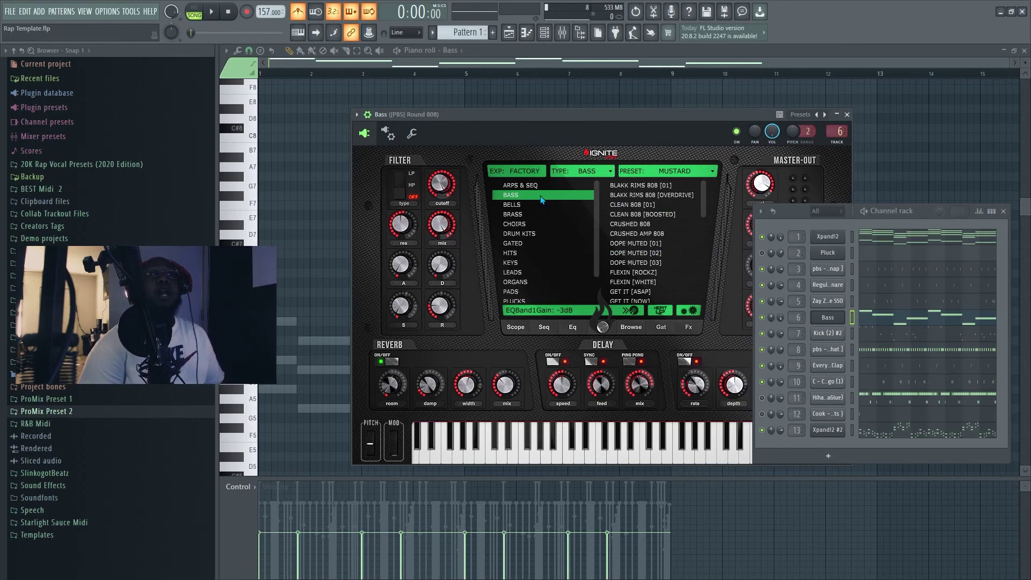
{"action": "left_click_drag", "start_coordinate": [703, 194], "coordinate": [697, 263]}
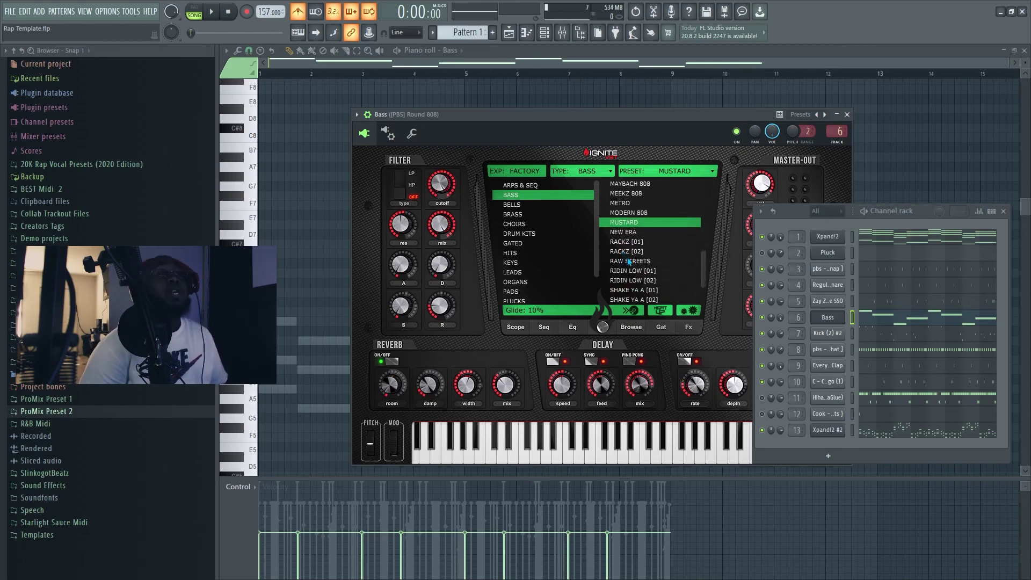
{"action": "scroll", "coordinate": [629, 262], "scroll_direction": "down", "scroll_amount": 3}
{"action": "left_click", "coordinate": [630, 261]}
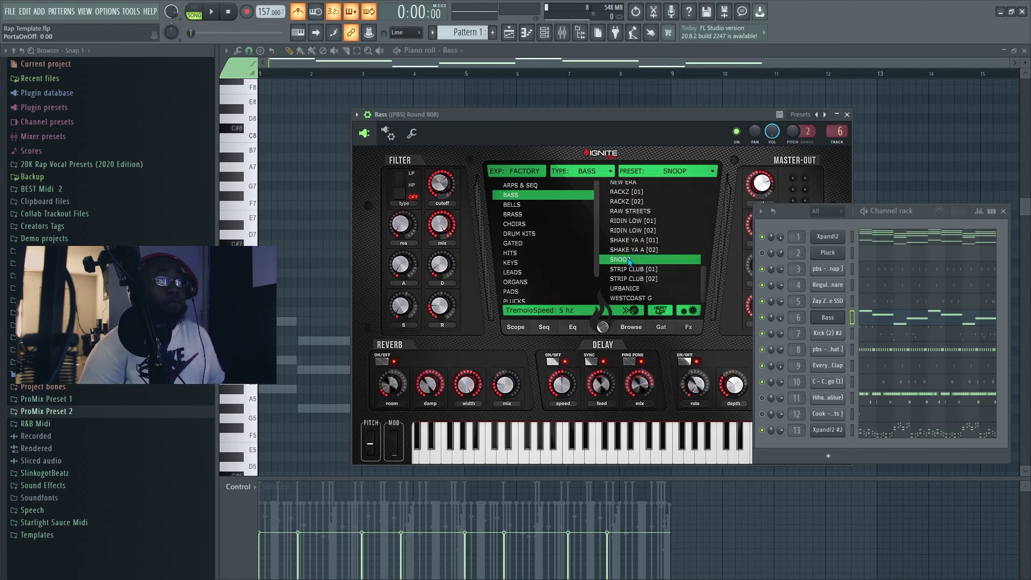
{"action": "key", "text": "space"}
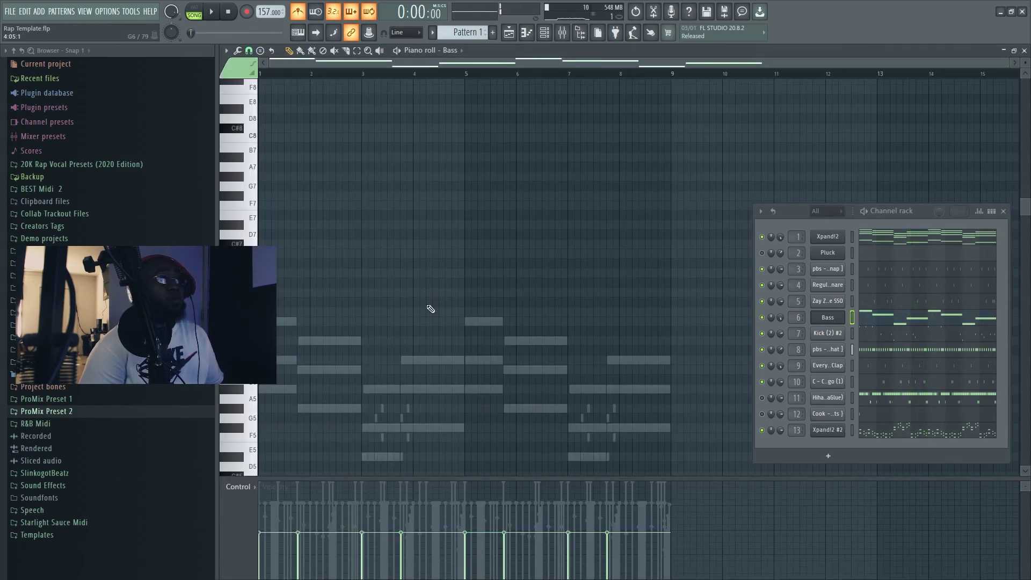
{"action": "scroll", "coordinate": [431, 309], "scroll_direction": "down", "scroll_amount": 6}
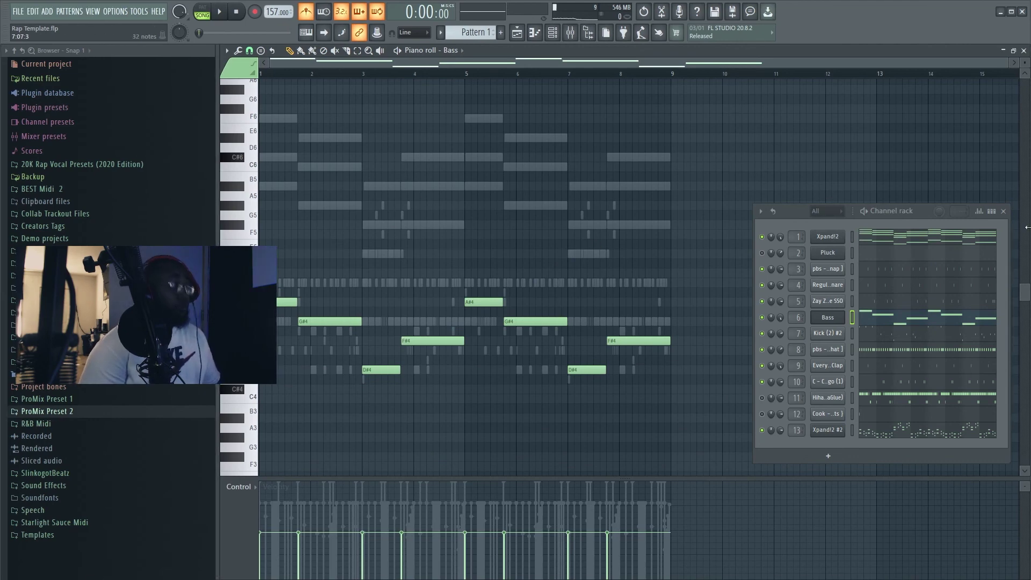
Transpose the Bass notes down one octave and play them back.
{"action": "key", "text": "ctrl+Down"}
{"action": "key", "text": "space"}
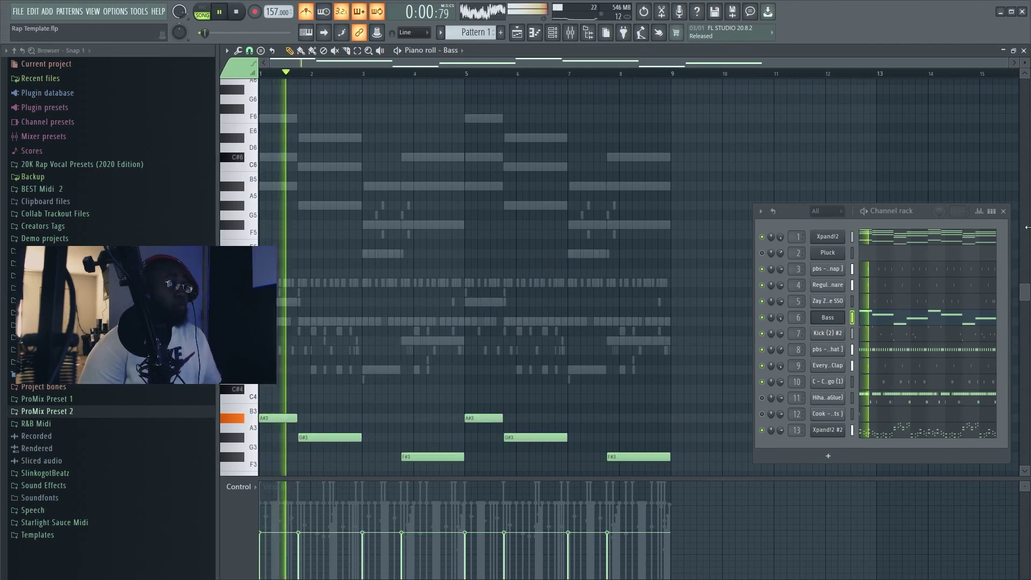
{"action": "scroll", "coordinate": [513, 312], "scroll_direction": "down", "scroll_amount": 3}
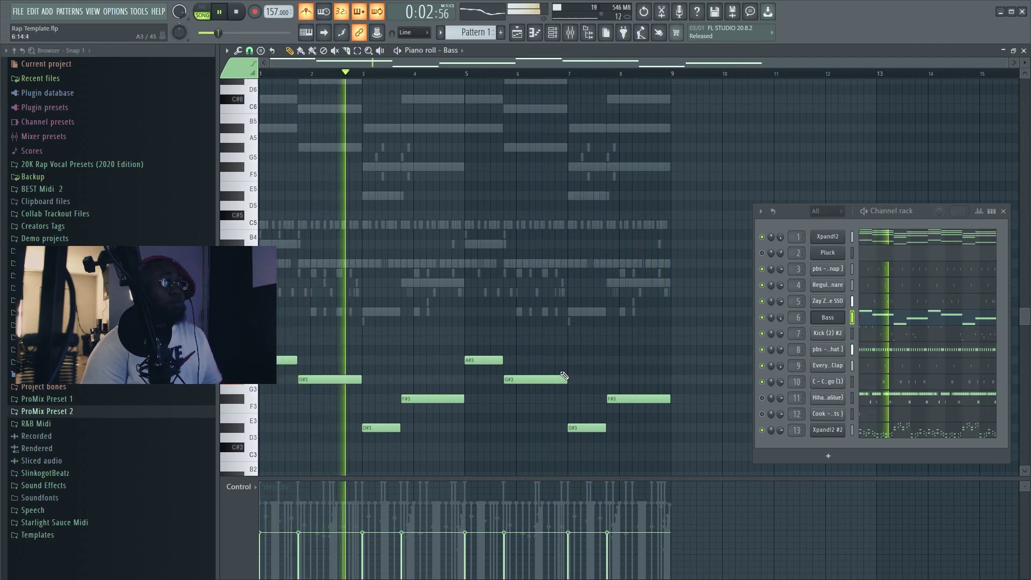
Stop playback with the lowered Bass line in view.
{"action": "key", "text": "space"}
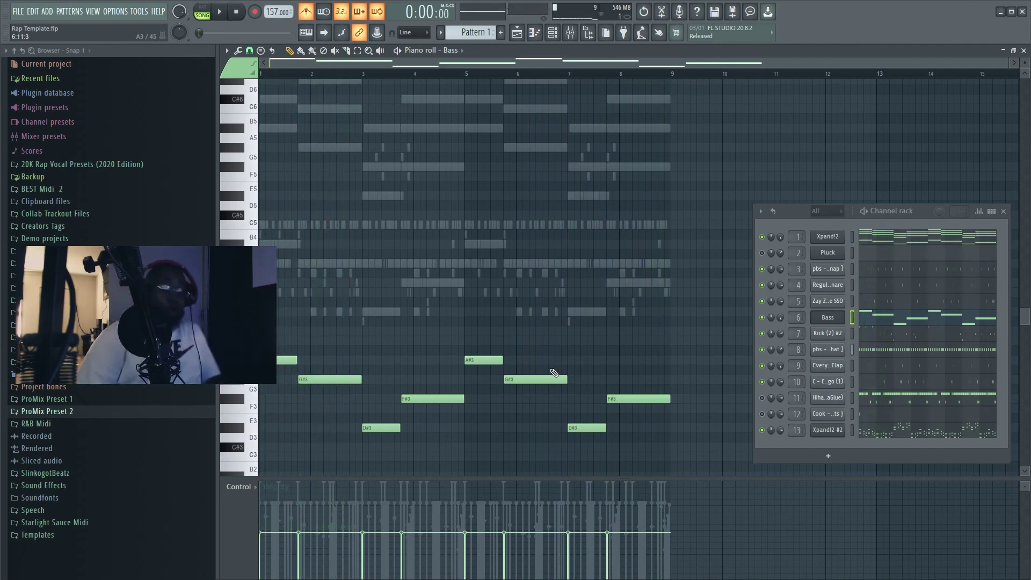